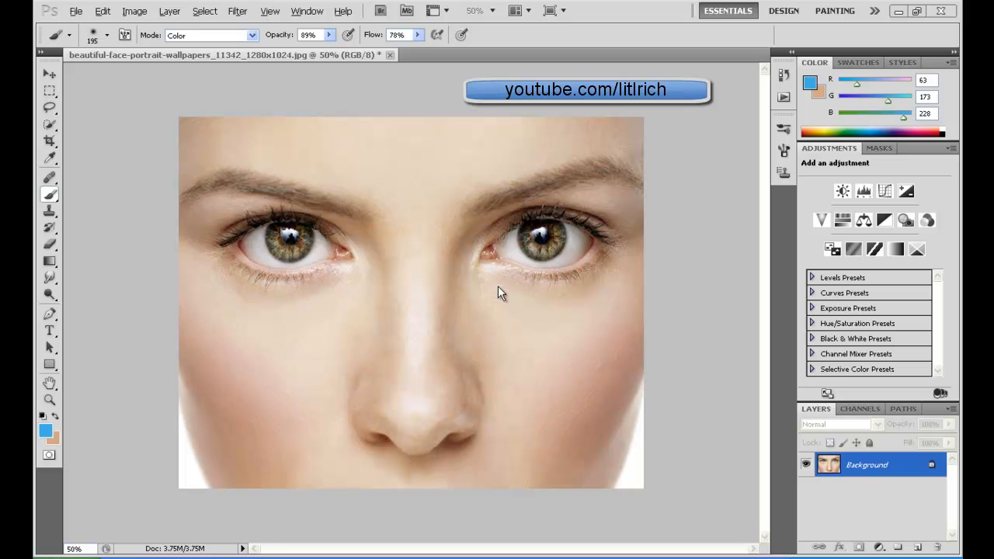
click(268, 13)
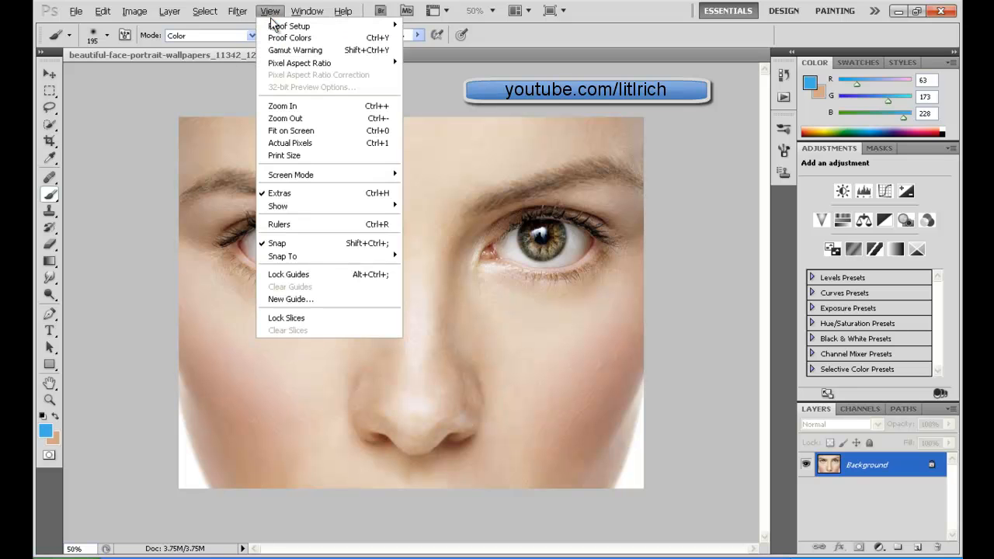
mouse_move(230, 19)
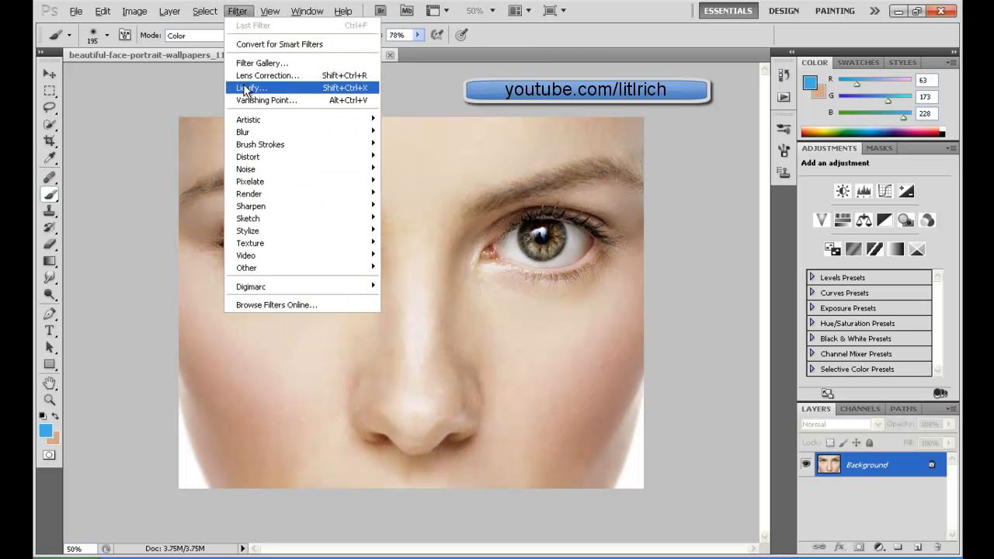
click(850, 465)
right_click(851, 466)
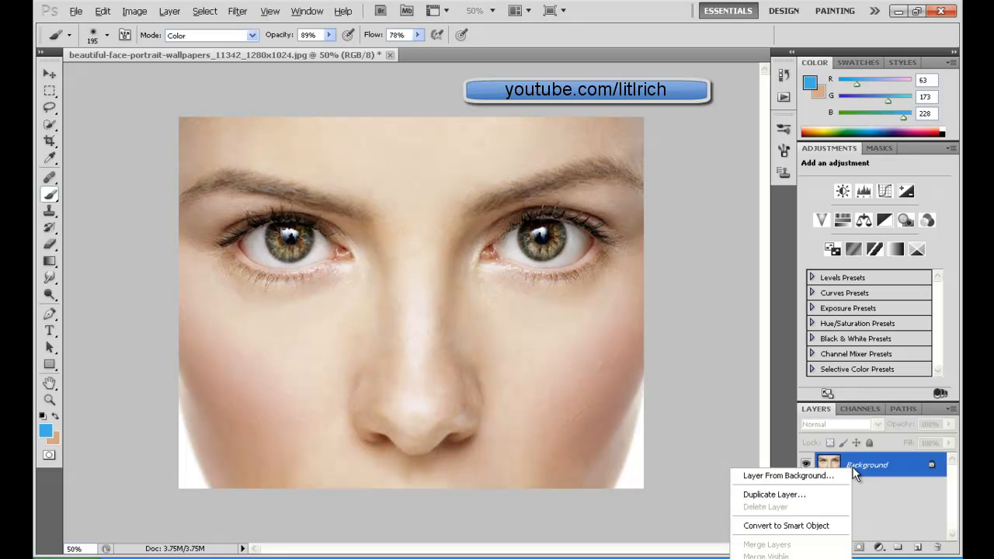
right_click(864, 472)
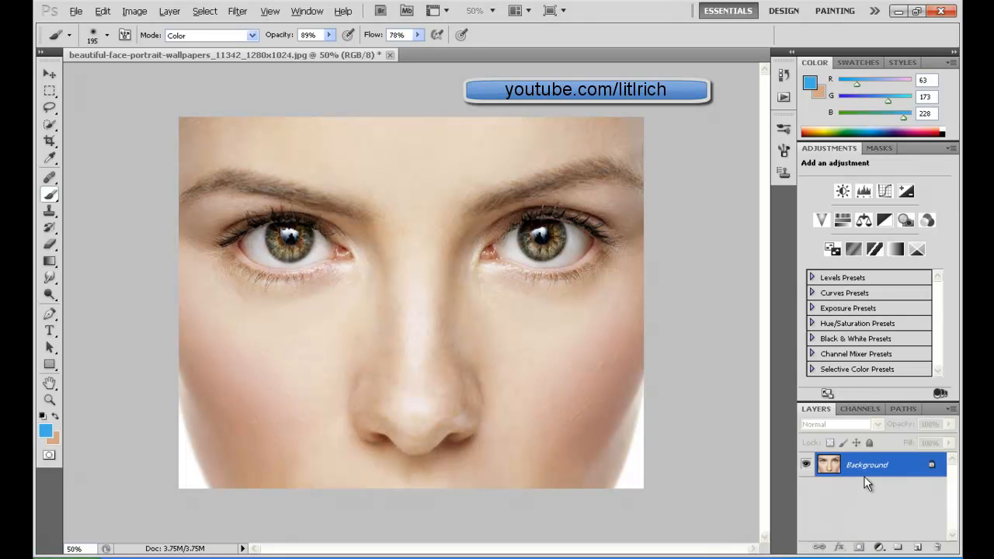
right_click(874, 468)
Add an empty layer and convert the locked Background photo into a regular layer.
click(877, 465)
click(917, 549)
right_click(874, 487)
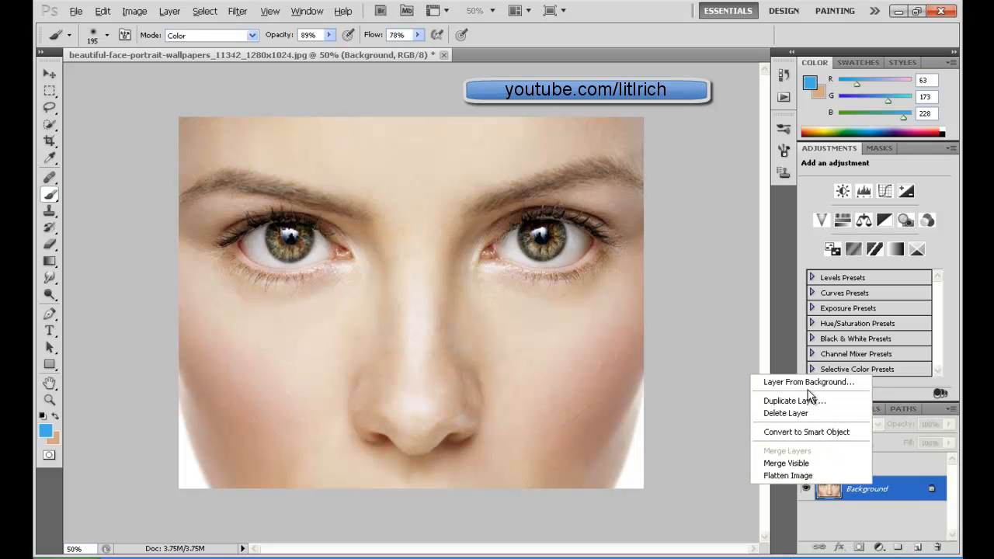
click(815, 384)
click(612, 173)
Duplicate the converted photo layer under the default copy name.
right_click(846, 486)
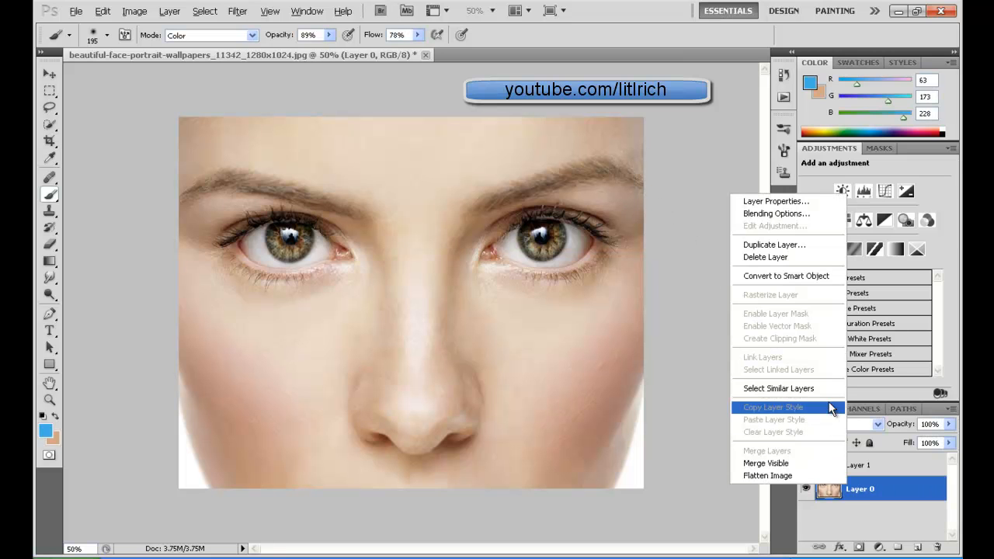
click(800, 247)
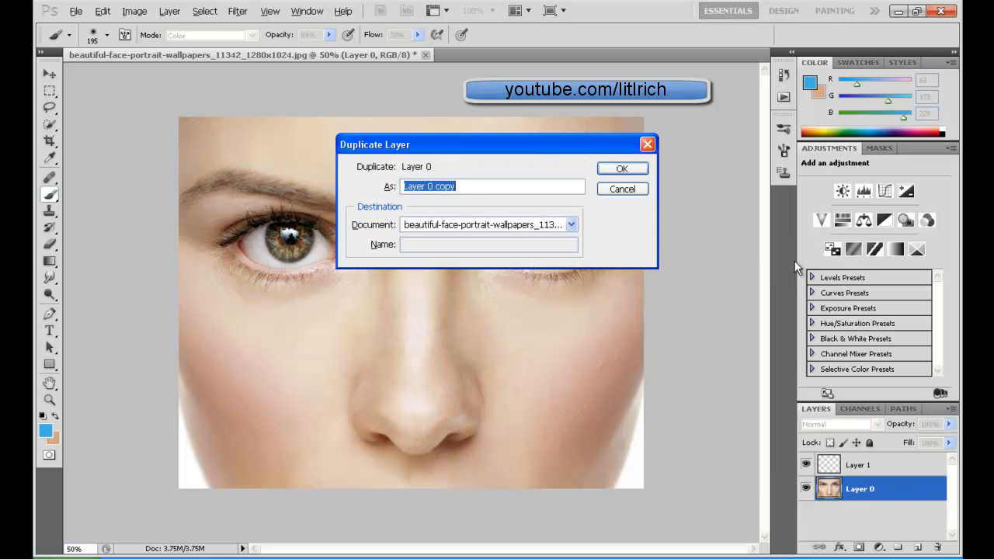
click(635, 172)
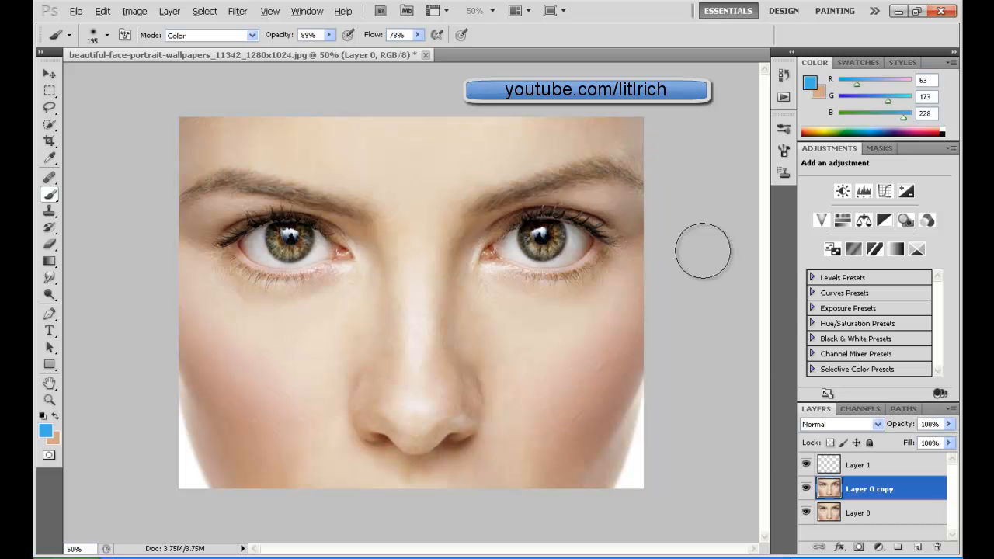
Delete the empty Layer 1 above the two photo layers.
right_click(823, 464)
key(Escape)
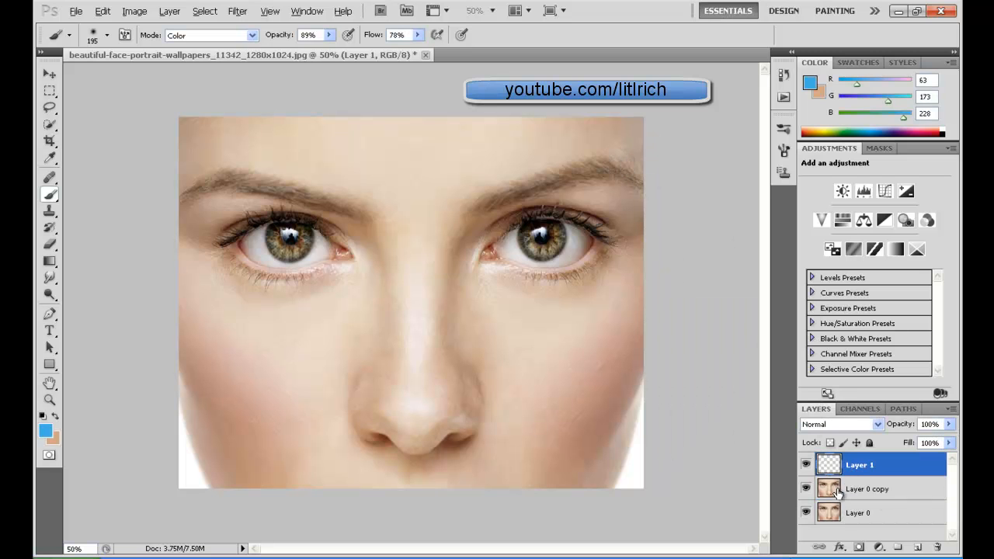
key(Delete)
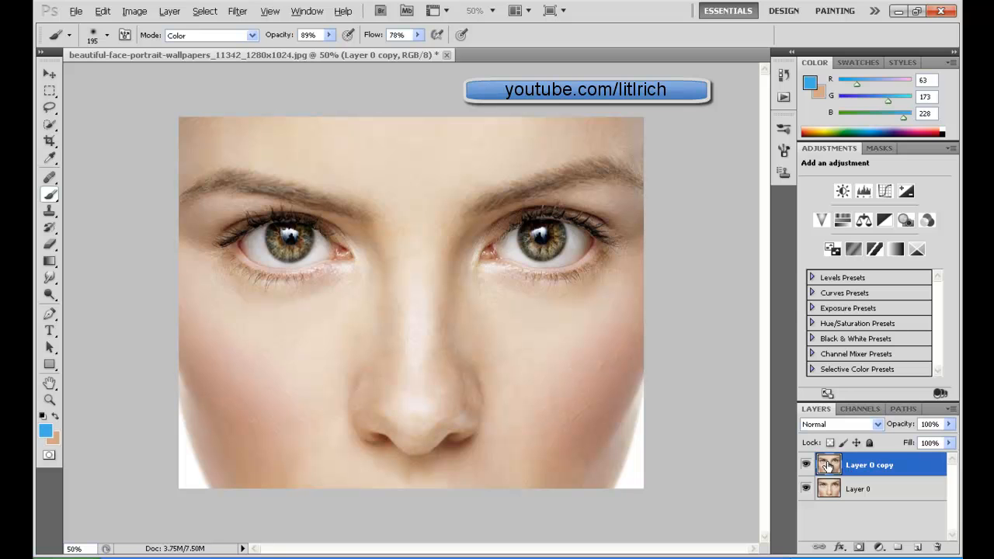
Select the duplicate photo layer and hide the original Layer 0 beneath it.
click(843, 489)
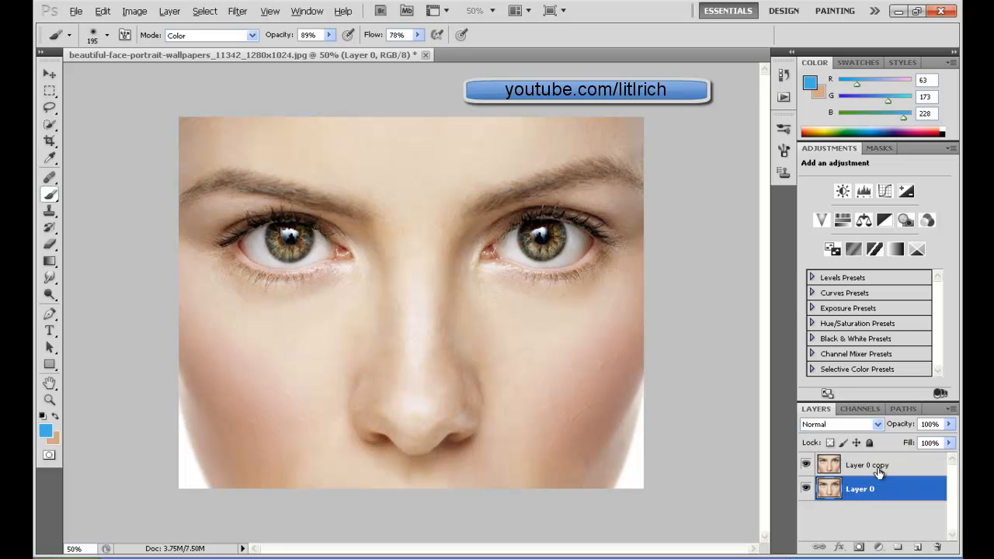
click(875, 468)
click(238, 12)
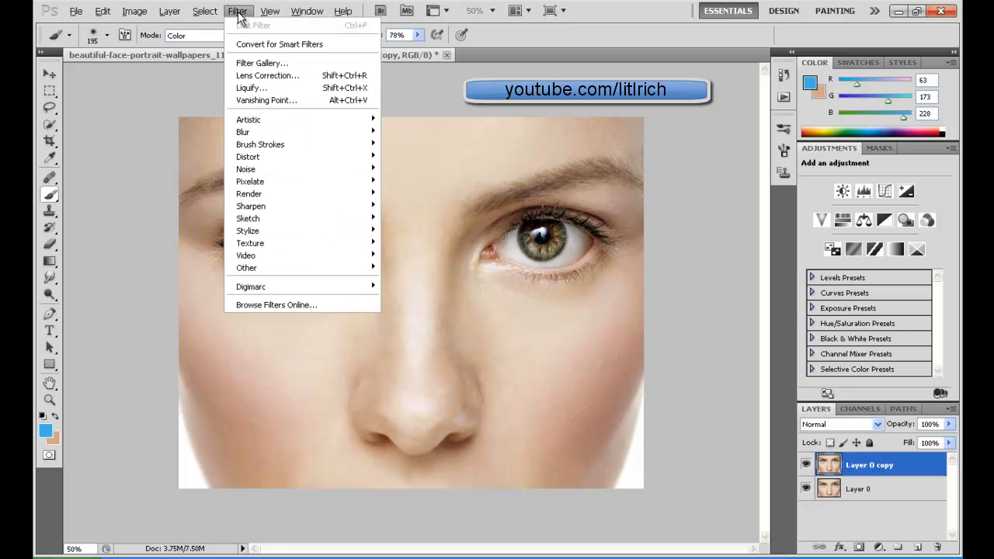
mouse_move(221, 12)
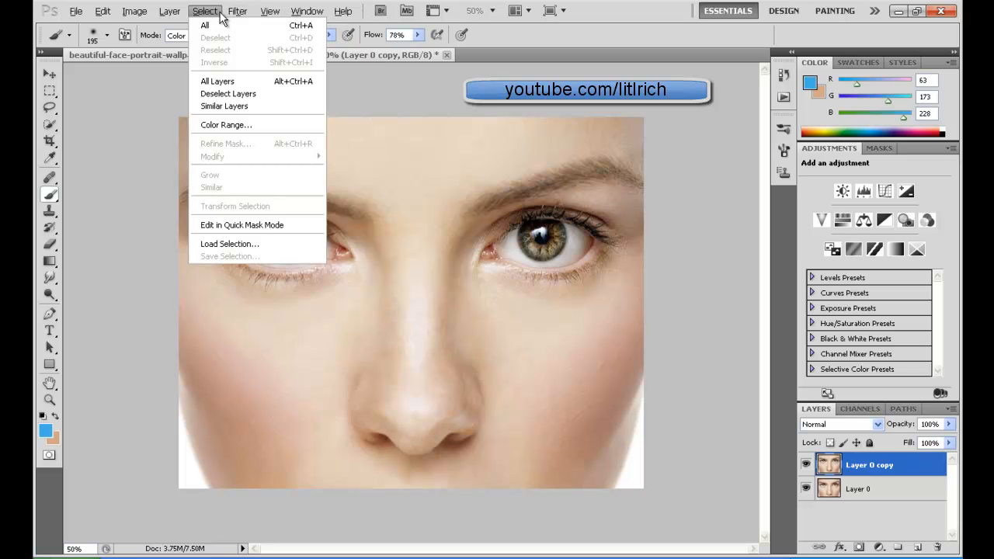
click(807, 489)
Reshape the nose on the duplicate layer with Liquify's Forward Warp tool, narrowing the nostrils and sides, and apply the filter.
click(270, 11)
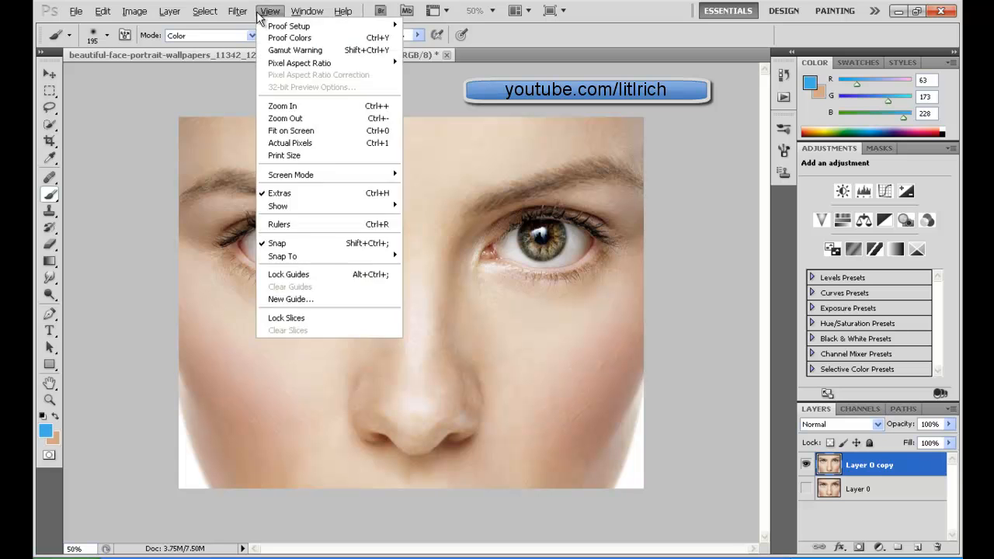
mouse_move(169, 11)
mouse_move(174, 28)
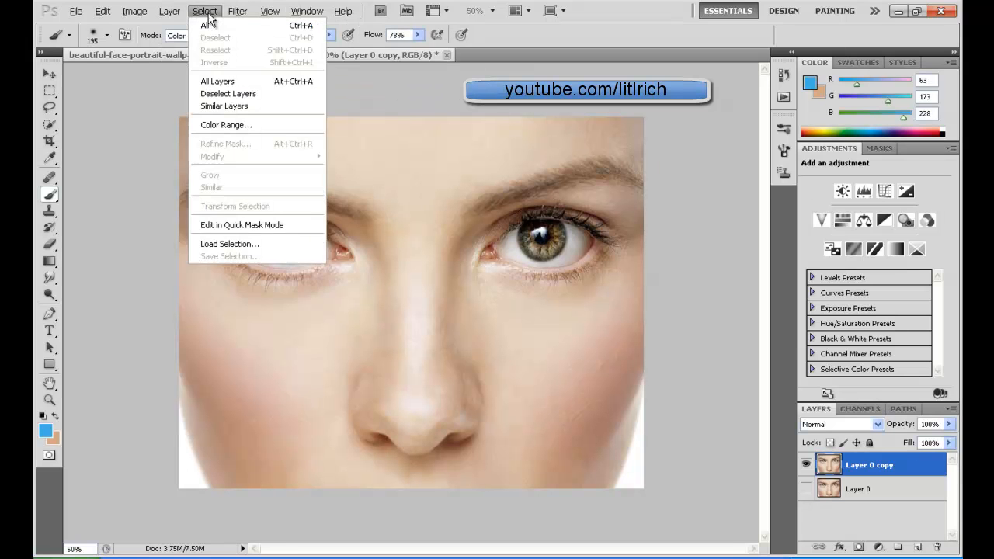
mouse_move(237, 12)
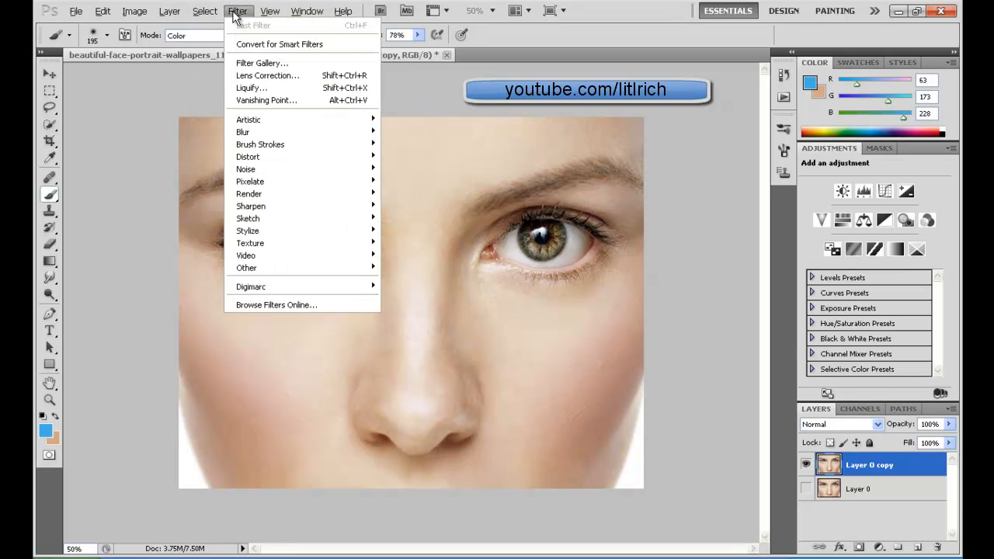
click(267, 88)
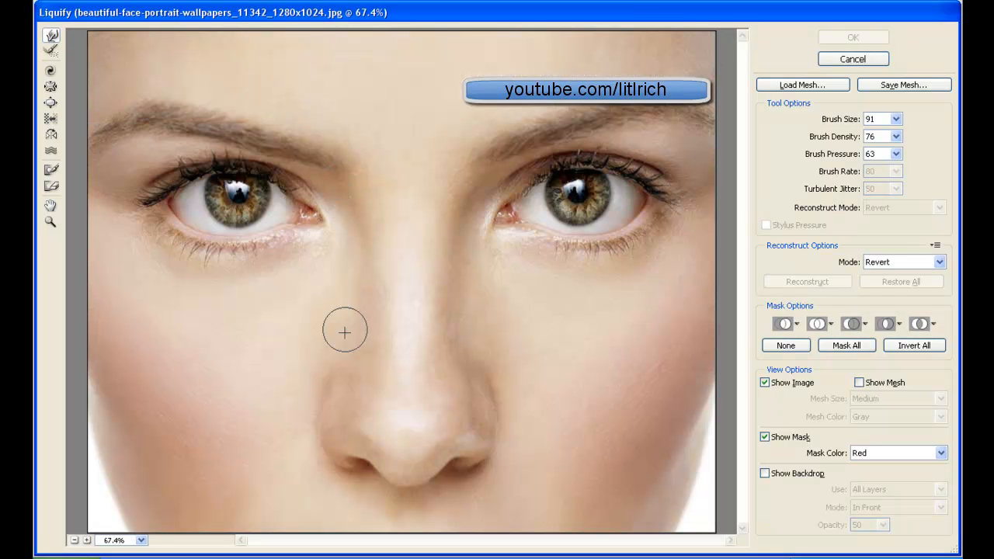
drag(343, 372, 342, 402)
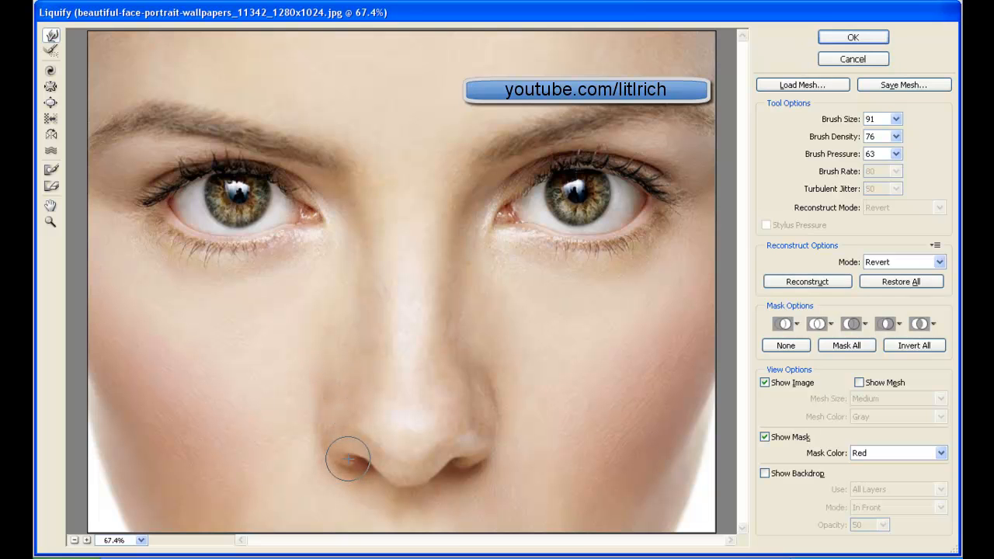
mouse_move(370, 481)
mouse_down()
mouse_move(367, 468)
mouse_move(398, 477)
mouse_move(386, 466)
mouse_up()
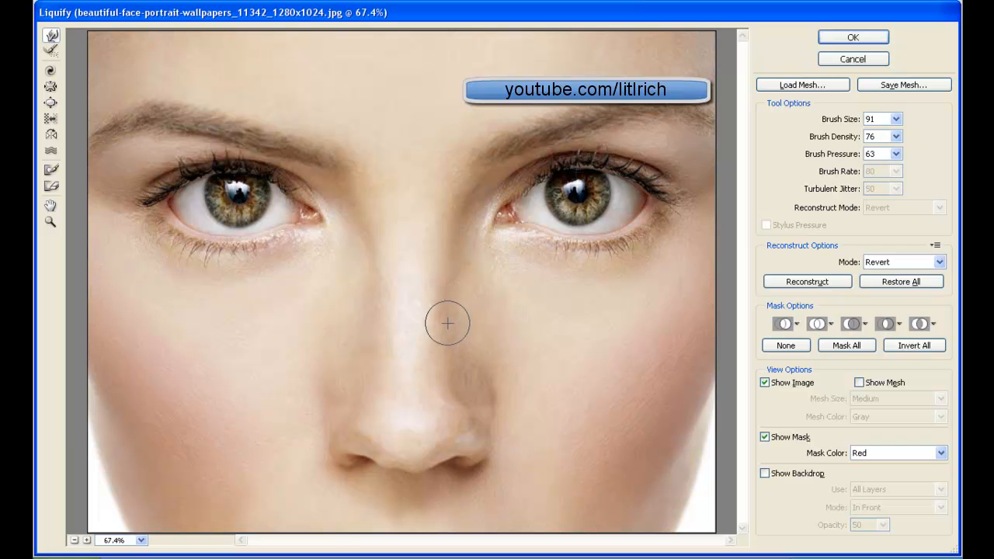
click(864, 34)
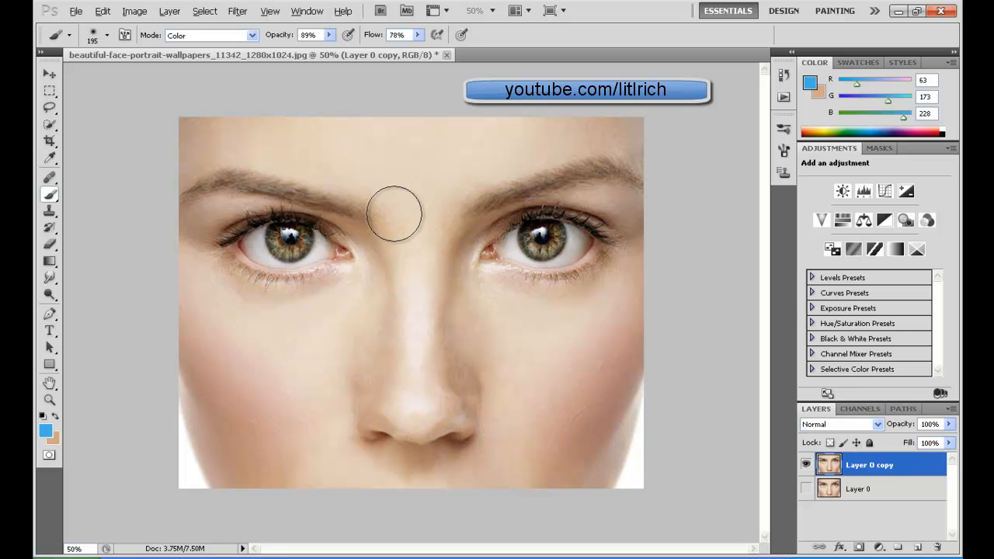
Enter Quick Mask mode on the duplicate layer and reduce the brush size to 97 px.
key(d)
click(49, 456)
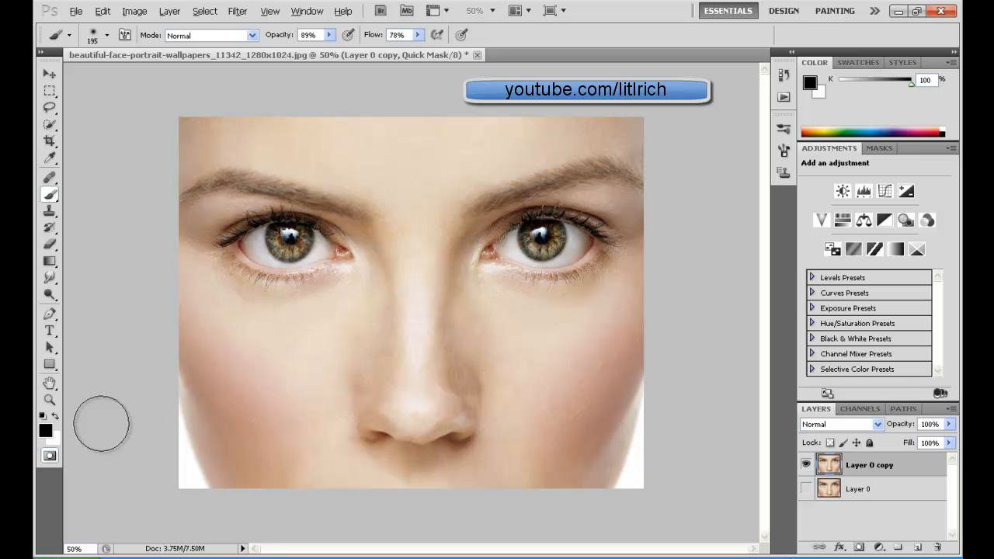
click(107, 35)
drag(143, 76, 143, 77)
click(50, 463)
click(51, 459)
click(52, 456)
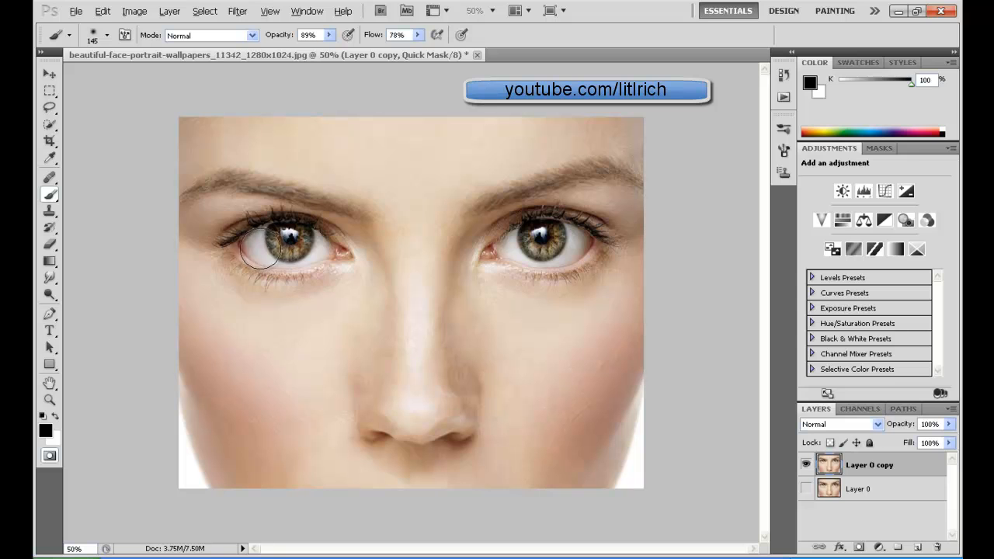
click(108, 35)
click(122, 75)
Paint the mask over both eyes and leave Quick Mask mode to select everything except the eyes.
mouse_move(287, 236)
mouse_down()
mouse_move(265, 243)
mouse_move(291, 233)
mouse_move(318, 245)
mouse_move(280, 257)
mouse_move(251, 243)
mouse_up()
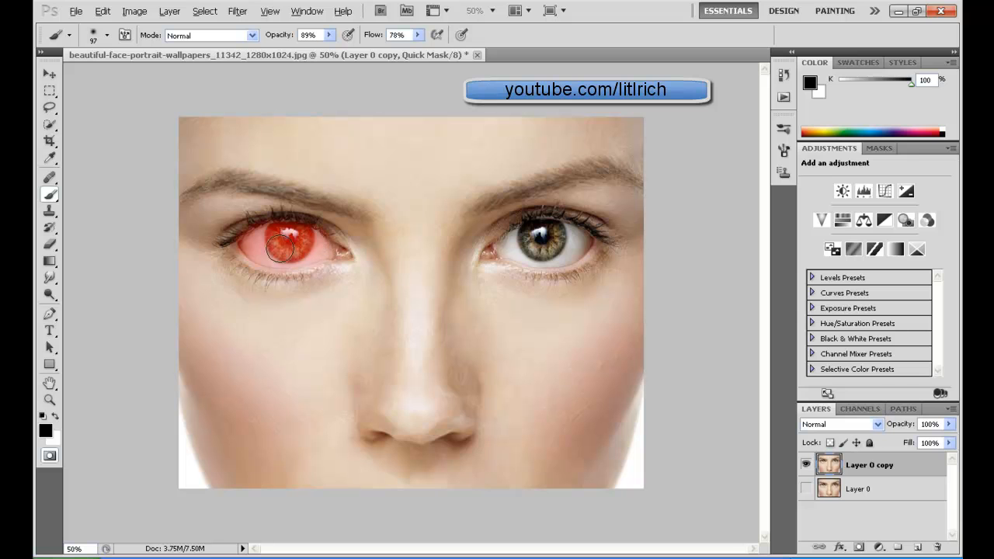
mouse_move(478, 245)
mouse_down()
mouse_move(556, 233)
mouse_move(583, 239)
mouse_move(547, 257)
mouse_up()
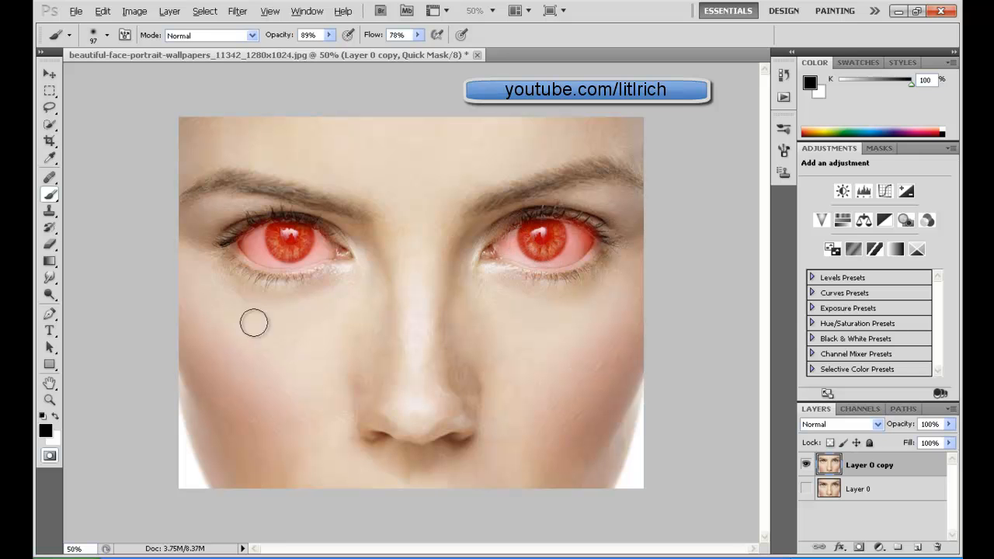
click(49, 456)
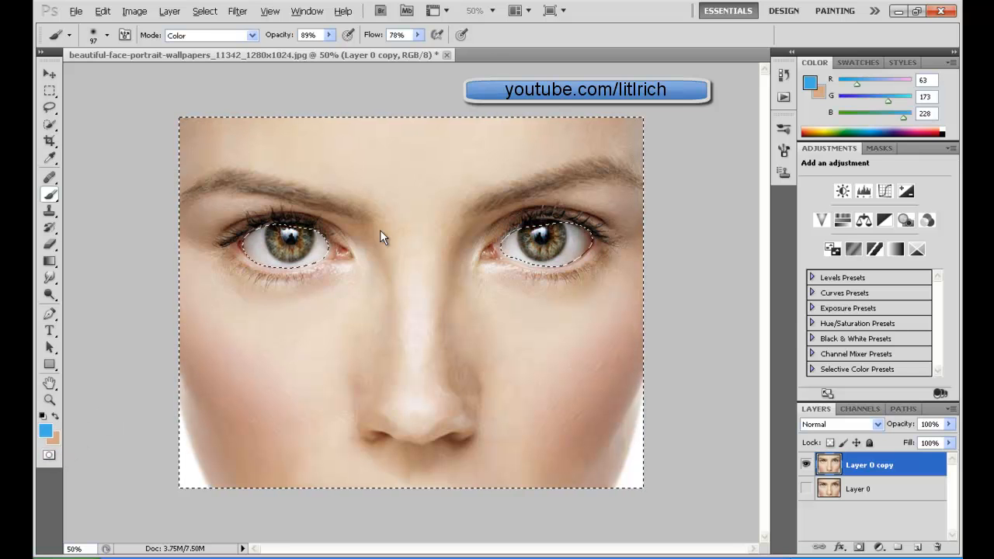
Paint all the skin around the eyes blue with a soft 145 px brush in Color mode, and clear the selection.
click(108, 37)
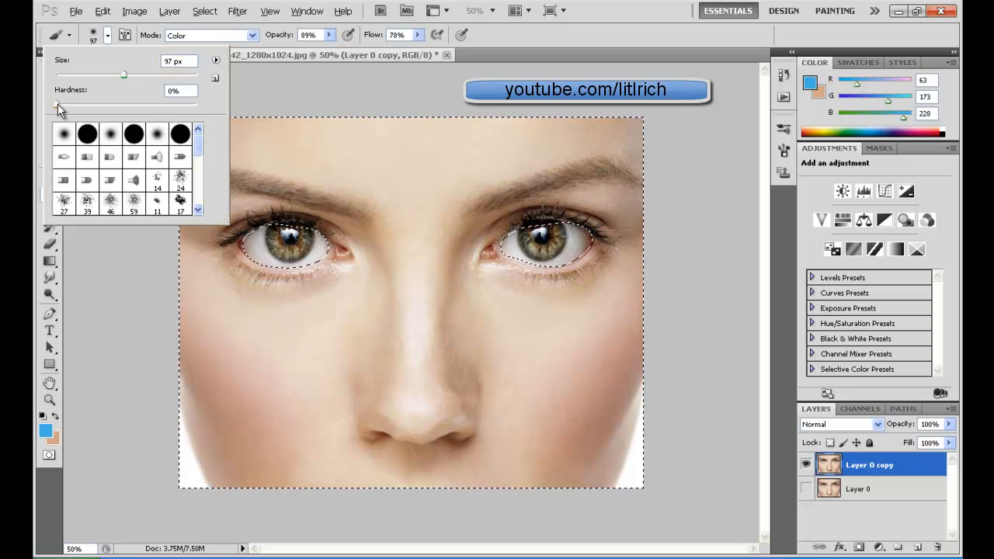
click(160, 26)
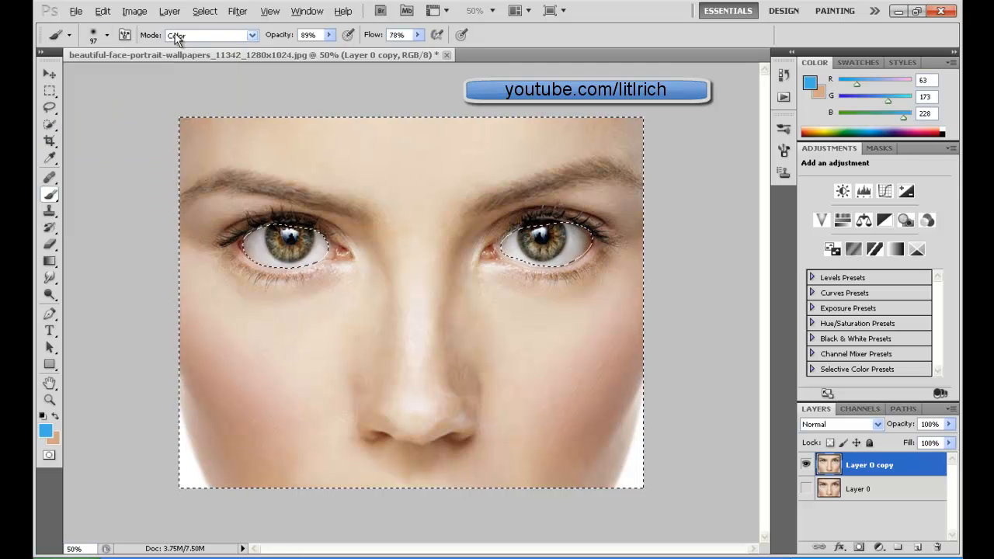
click(179, 36)
click(178, 37)
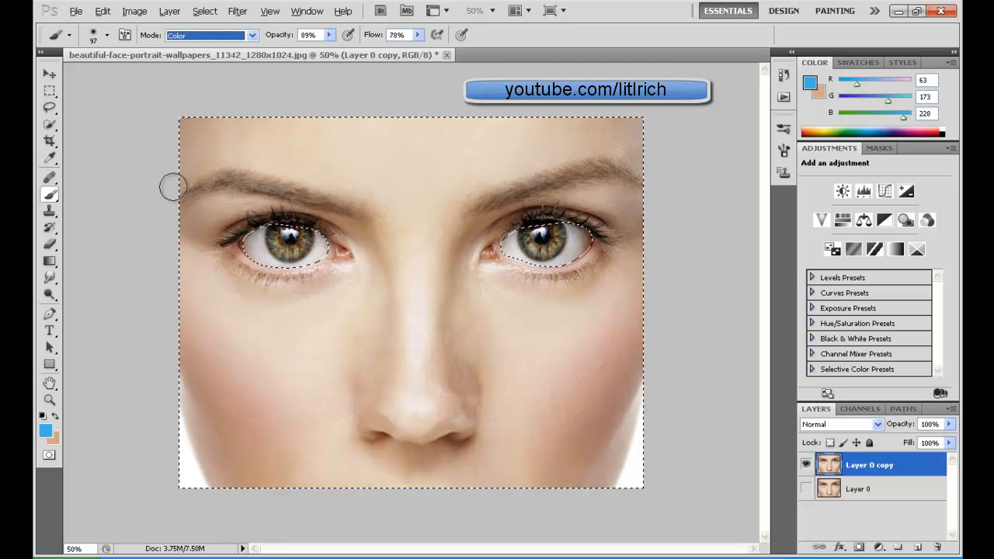
click(107, 38)
click(142, 73)
mouse_move(395, 254)
mouse_down()
mouse_move(406, 179)
mouse_move(329, 214)
mouse_move(304, 264)
mouse_move(339, 239)
mouse_move(287, 216)
mouse_move(278, 189)
mouse_move(222, 138)
mouse_move(191, 133)
mouse_move(239, 141)
mouse_move(488, 101)
mouse_move(421, 126)
mouse_move(401, 156)
mouse_move(511, 139)
mouse_move(457, 219)
mouse_move(412, 336)
mouse_move(510, 256)
mouse_move(503, 322)
mouse_move(527, 327)
mouse_move(598, 265)
mouse_move(610, 170)
mouse_move(585, 160)
mouse_move(631, 143)
mouse_move(643, 120)
mouse_move(470, 252)
mouse_move(418, 174)
mouse_move(307, 127)
mouse_move(268, 175)
mouse_move(366, 255)
mouse_move(447, 236)
mouse_move(394, 294)
mouse_move(406, 289)
mouse_move(423, 386)
mouse_move(368, 453)
mouse_move(340, 448)
mouse_move(337, 381)
mouse_move(380, 263)
mouse_move(364, 246)
mouse_move(318, 276)
mouse_move(286, 216)
mouse_move(199, 184)
mouse_move(203, 378)
mouse_move(193, 317)
mouse_move(217, 426)
mouse_move(203, 399)
mouse_move(235, 487)
mouse_move(206, 294)
mouse_move(284, 484)
mouse_move(282, 459)
mouse_move(321, 509)
mouse_move(413, 410)
mouse_move(427, 422)
mouse_move(399, 365)
mouse_move(330, 335)
mouse_move(401, 432)
mouse_move(425, 368)
mouse_move(465, 358)
mouse_move(465, 419)
mouse_move(460, 408)
mouse_move(495, 378)
mouse_move(441, 503)
mouse_move(493, 500)
mouse_move(597, 288)
mouse_move(566, 194)
mouse_move(546, 203)
mouse_move(628, 249)
mouse_move(555, 466)
mouse_move(573, 481)
mouse_move(596, 466)
mouse_move(633, 329)
mouse_move(594, 472)
mouse_up()
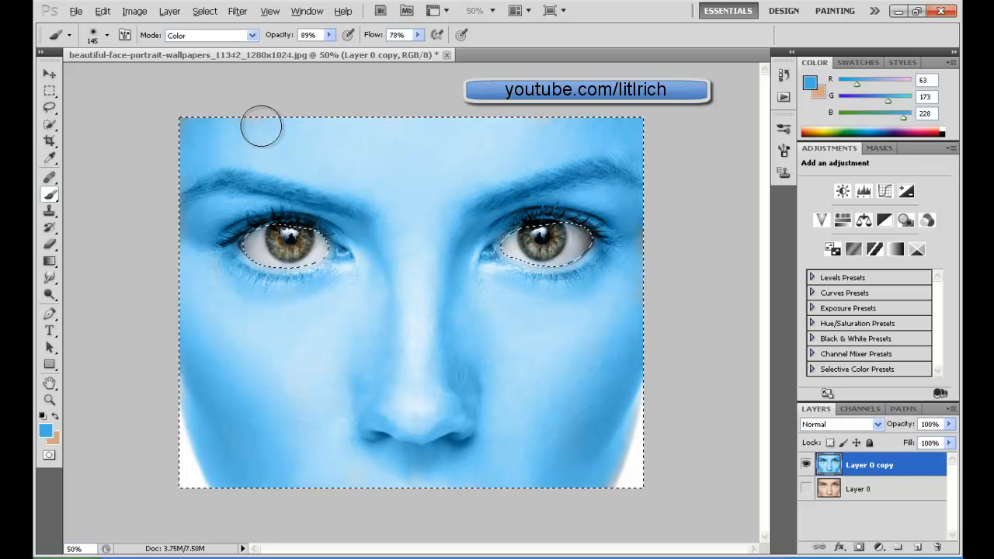
click(49, 91)
key(ctrl+d)
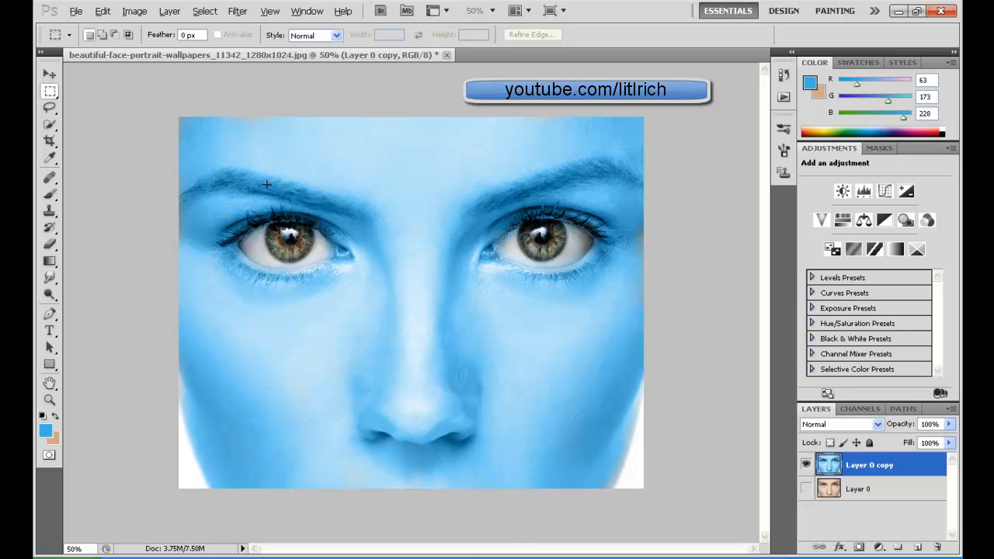
Switch to the Downloads folder in Windows Explorer, view avatar-poster.JPG as a face reference, and return to the Photoshop document.
click(342, 558)
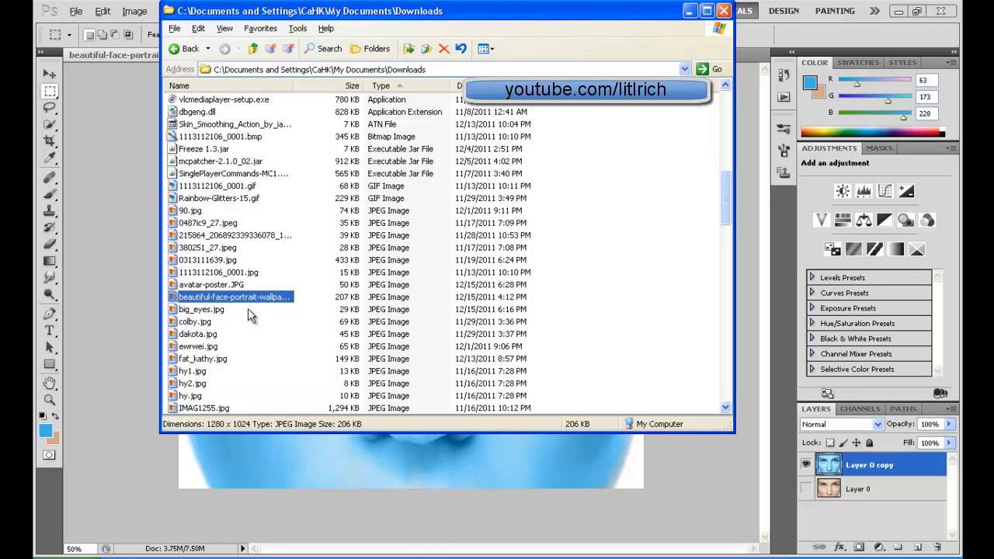
click(223, 309)
click(226, 297)
double_click(209, 286)
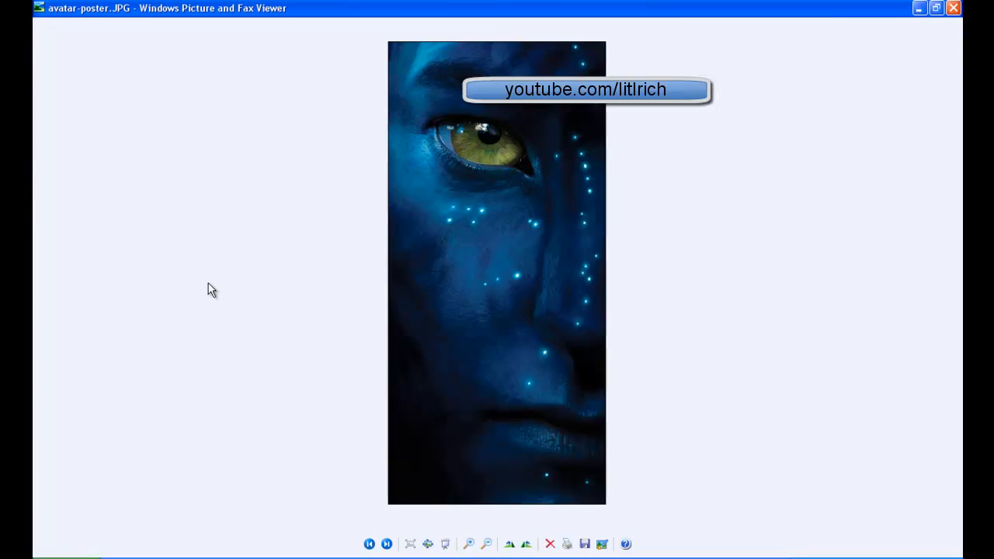
click(960, 6)
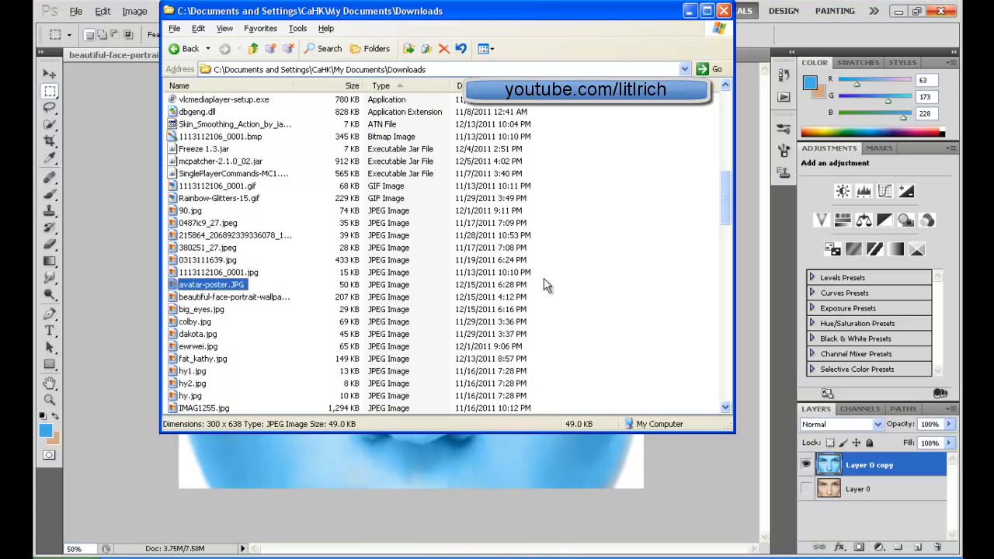
click(126, 214)
Create a new document with the Photo preset, 3 x 2 inches at 300 pixels/inch, with a white background.
click(76, 11)
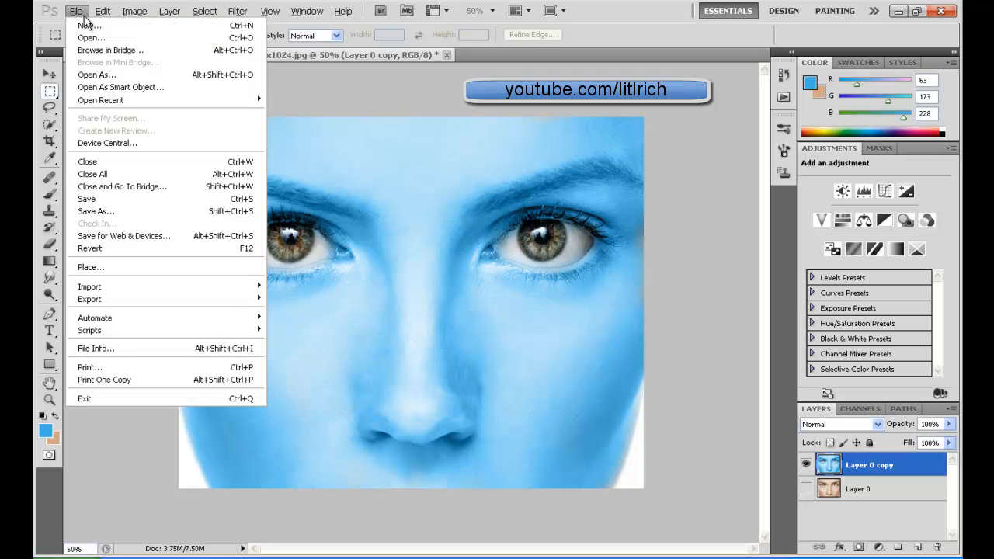
click(87, 25)
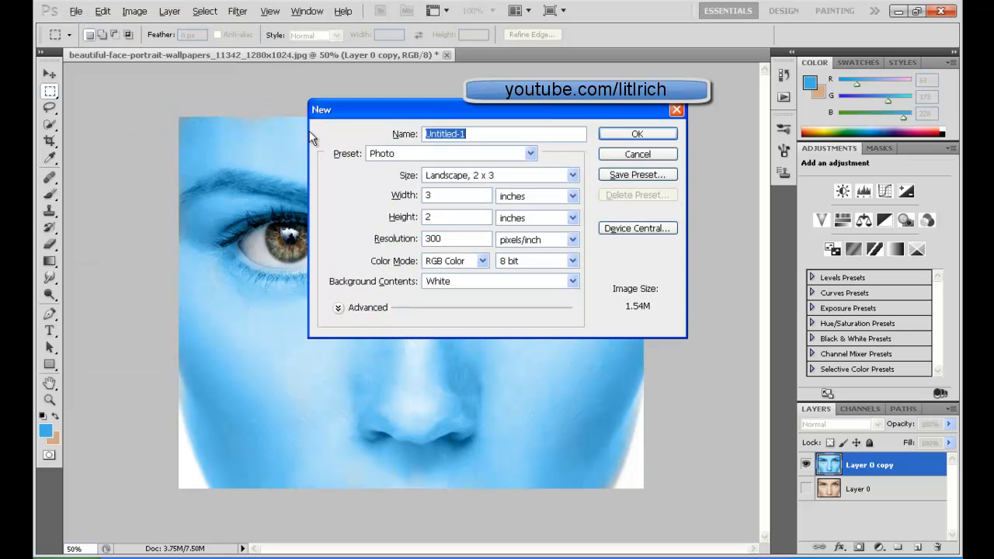
click(454, 154)
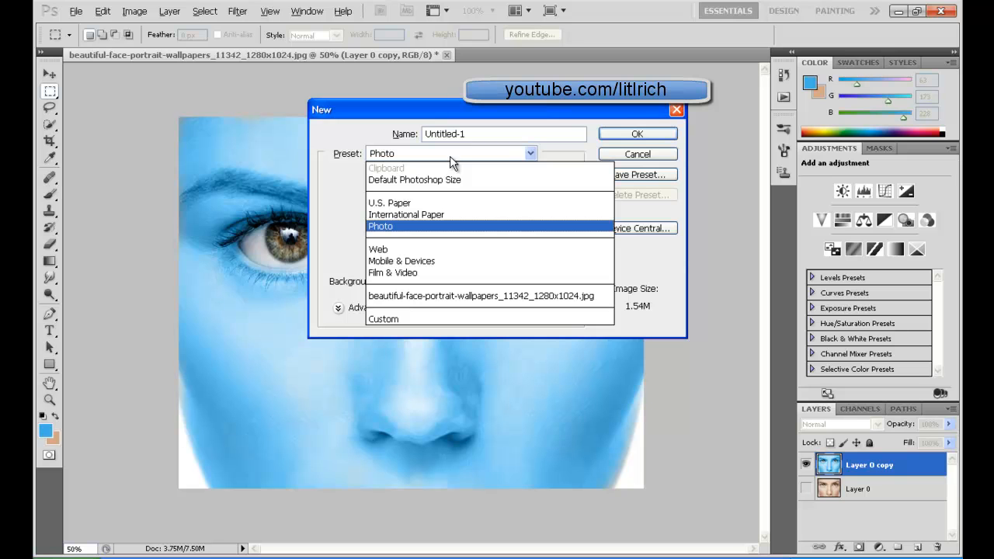
click(431, 226)
click(626, 136)
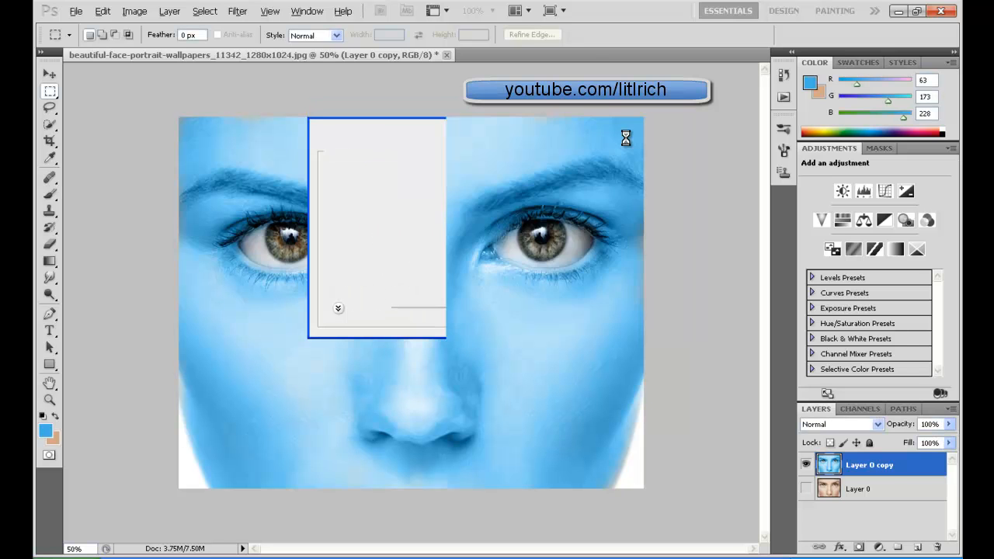
Place avatar-poster.JPG from the Downloads folder in the new document and enlarge it to 311% width and 188.24% height so the eye fills the canvas.
click(308, 558)
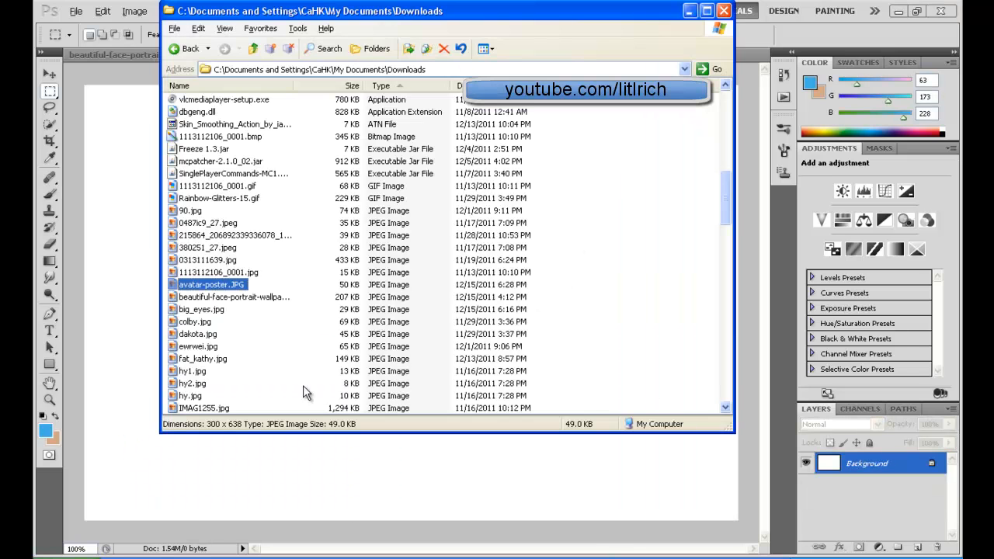
drag(225, 291, 184, 311)
drag(511, 304, 651, 322)
drag(532, 290, 404, 468)
drag(523, 263, 700, 36)
drag(553, 237, 469, 429)
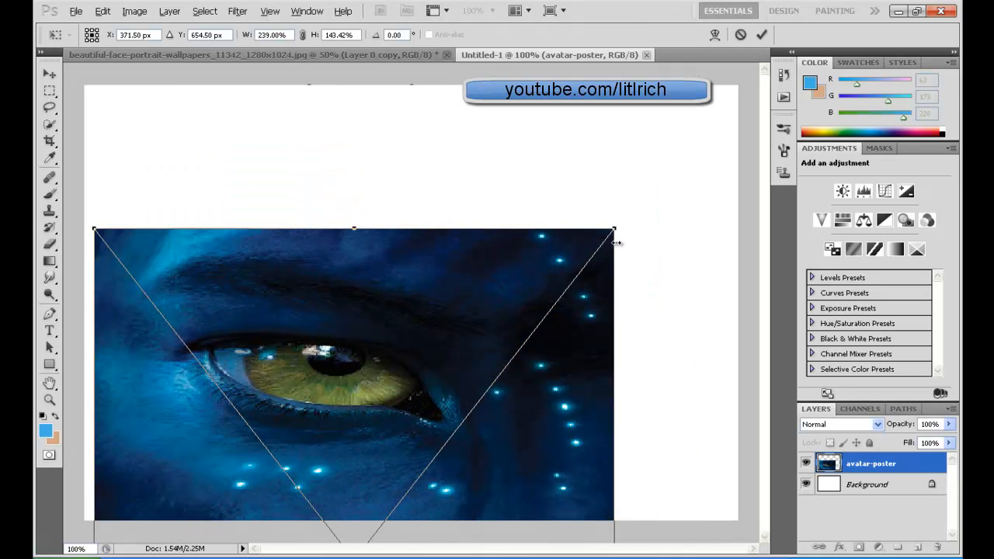
drag(615, 232, 704, 87)
drag(546, 311, 503, 399)
drag(660, 177, 728, 111)
drag(495, 276, 533, 250)
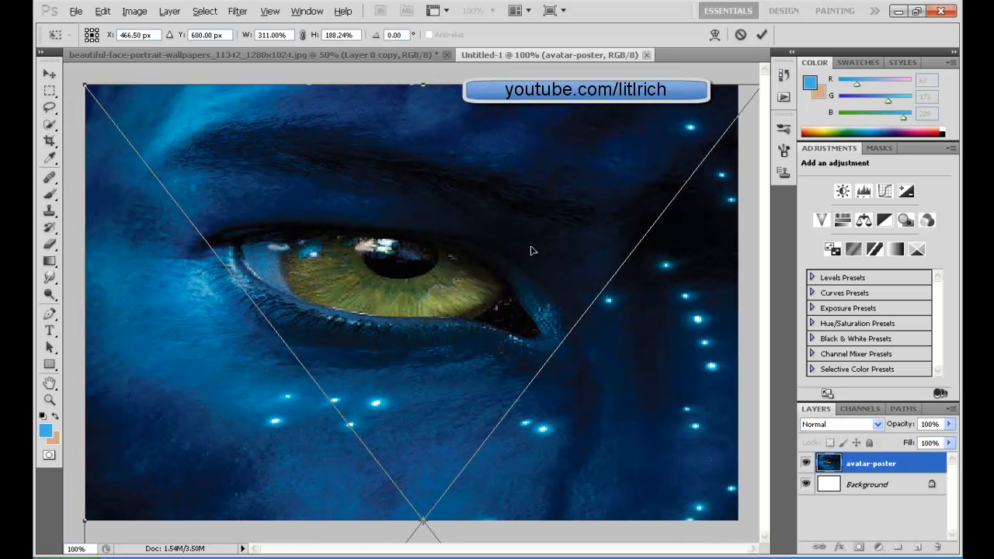
key(Return)
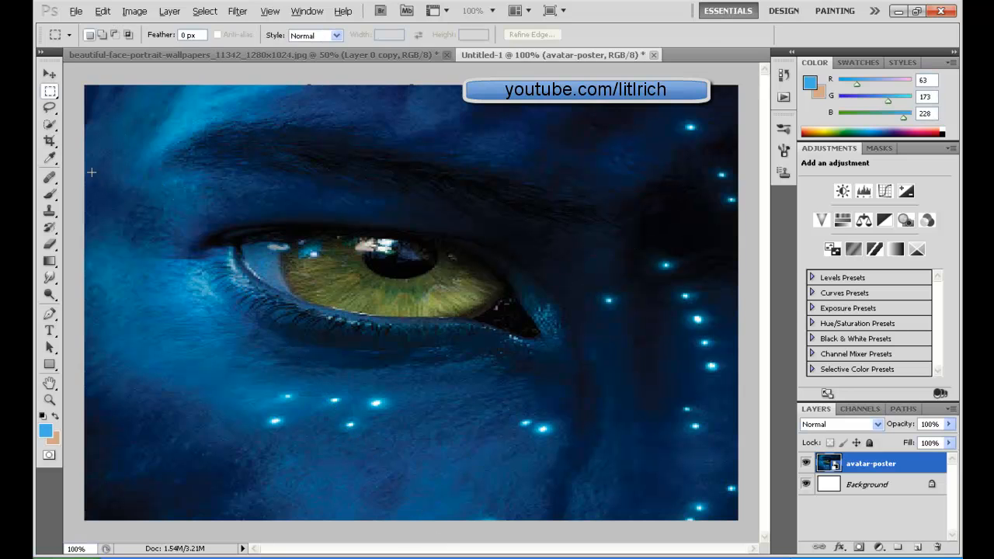
Outline the poster's green eye and its surrounding skin with the Lasso tool, and copy the selection into the portrait document.
click(50, 109)
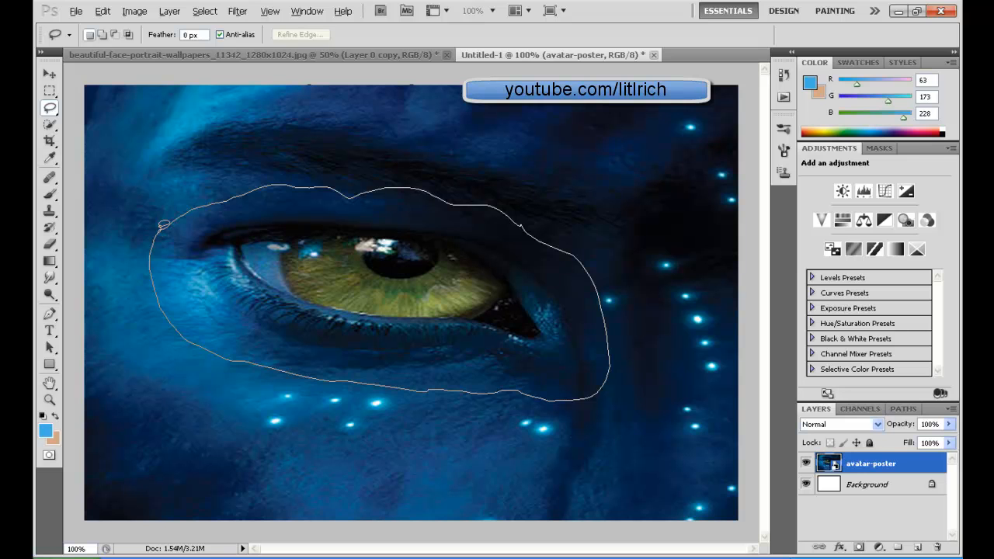
drag(164, 225, 165, 223)
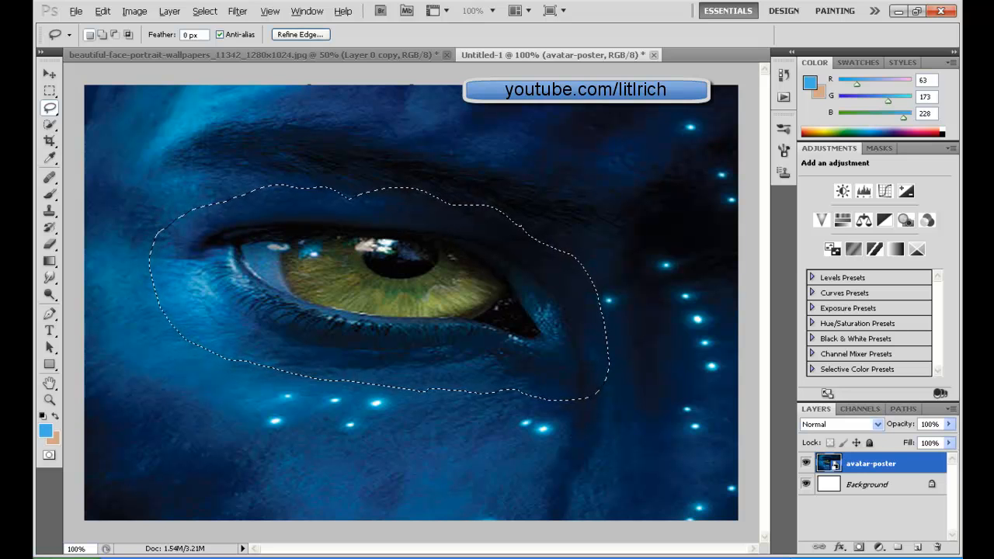
key(ctrl+d)
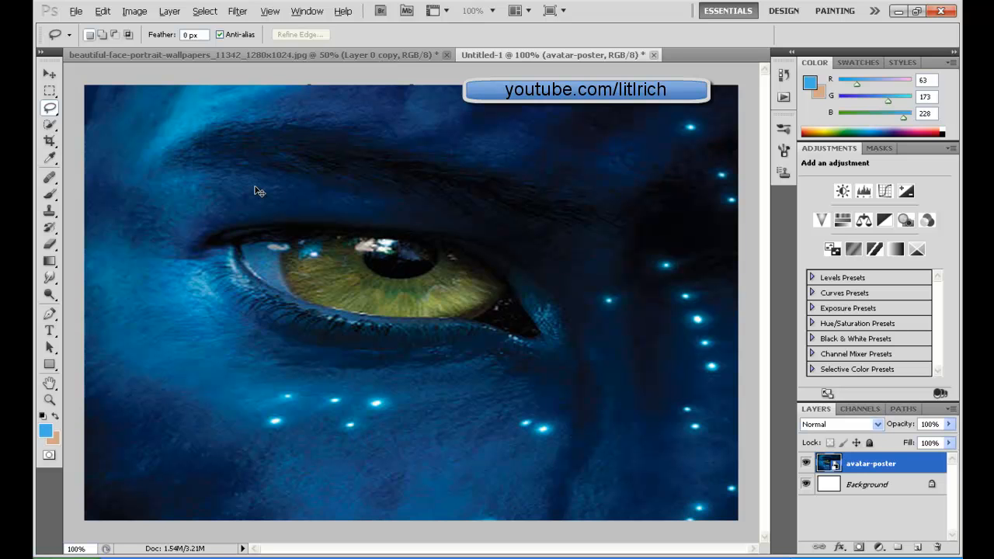
key(ctrl+z)
click(218, 56)
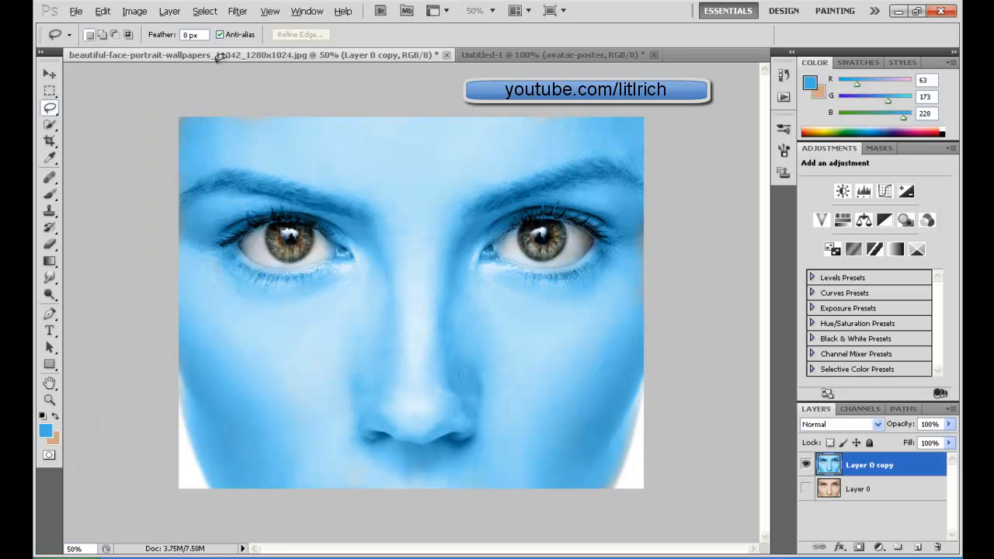
key(ctrl+v)
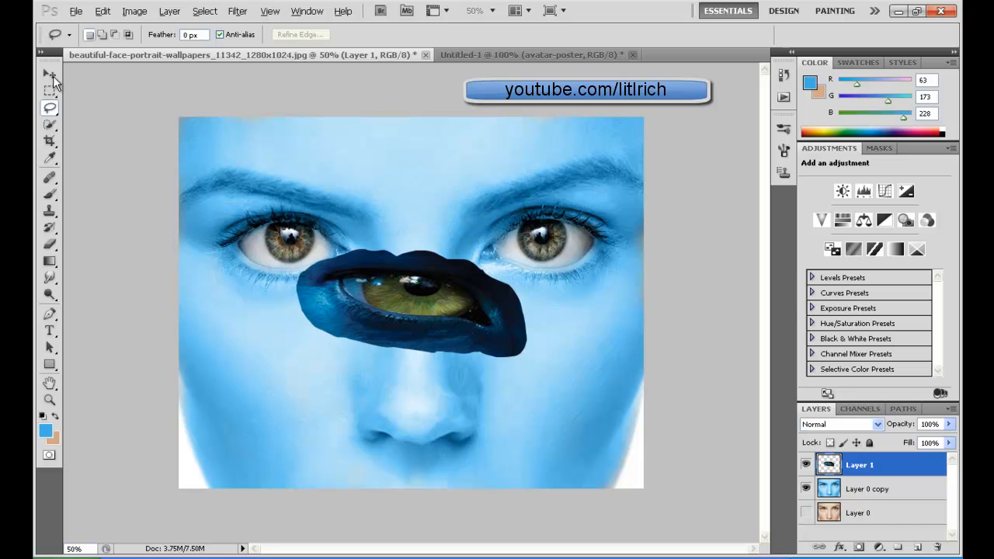
Move the pasted eye over the portrait's left-hand eye and stretch its height to 105.37% with Free Transform.
click(50, 92)
click(49, 73)
drag(428, 311, 303, 244)
click(50, 92)
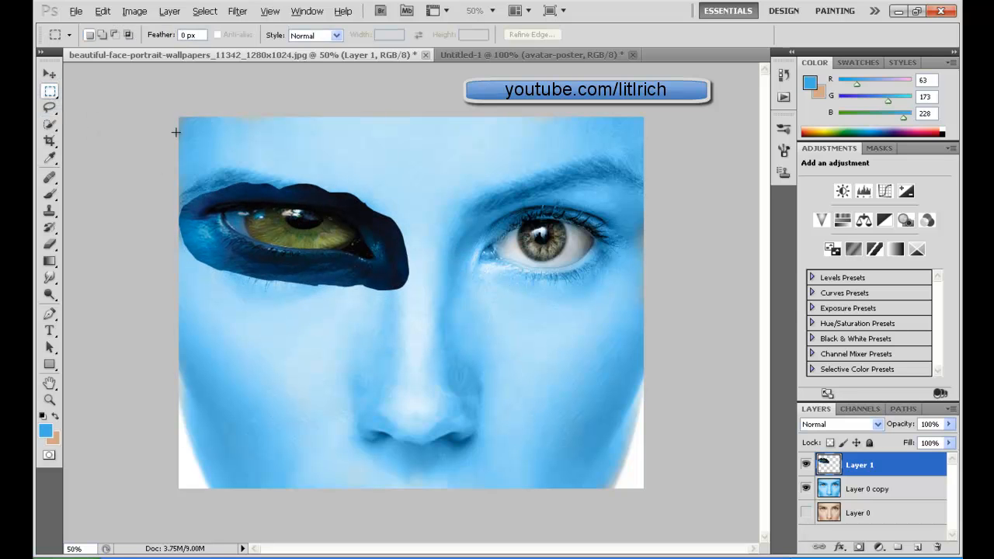
right_click(293, 197)
click(346, 305)
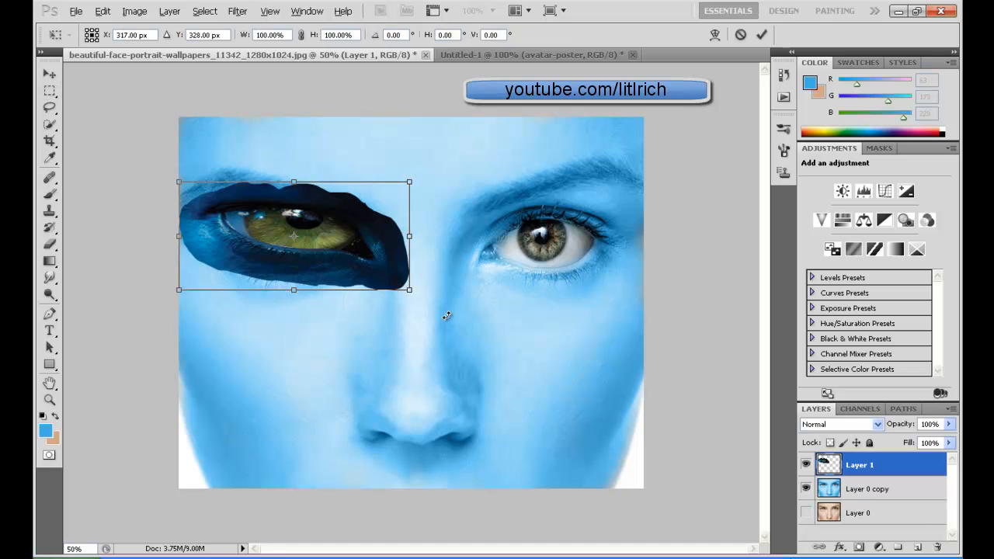
drag(348, 296, 348, 300)
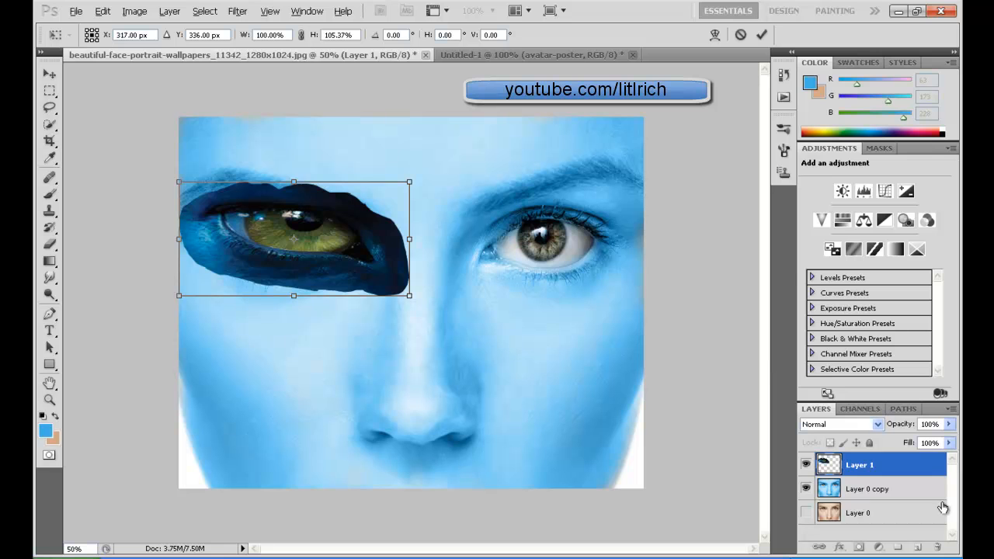
Lower the pasted eye layer's opacity to 72%, align it with the eye underneath and apply the transform.
click(950, 425)
drag(940, 442, 932, 441)
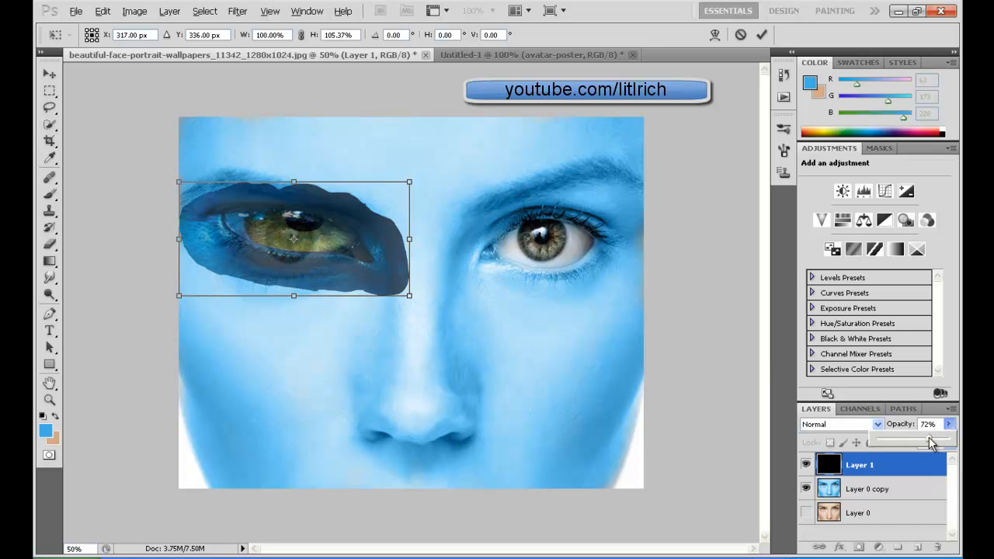
key(shift+Up)
drag(357, 243, 321, 254)
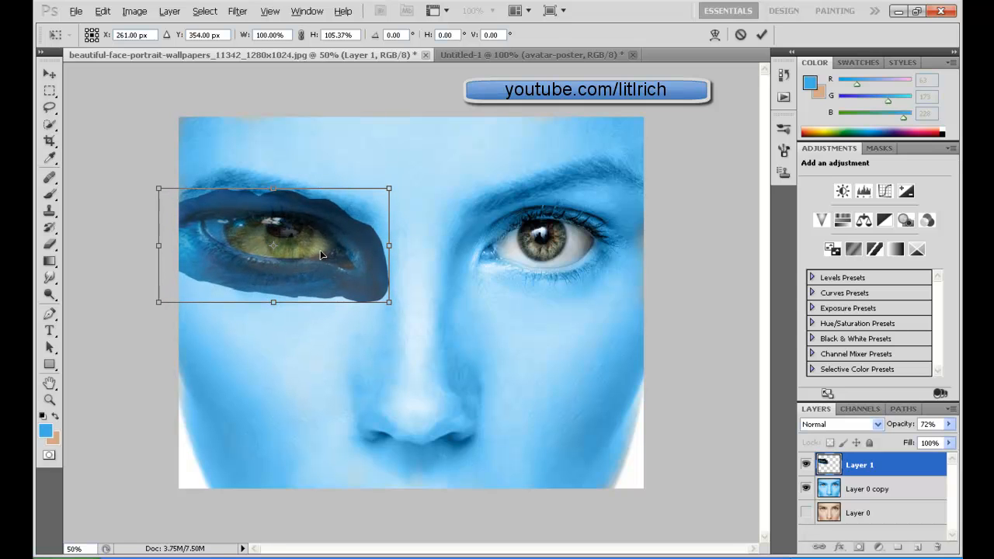
key(Return)
key(m)
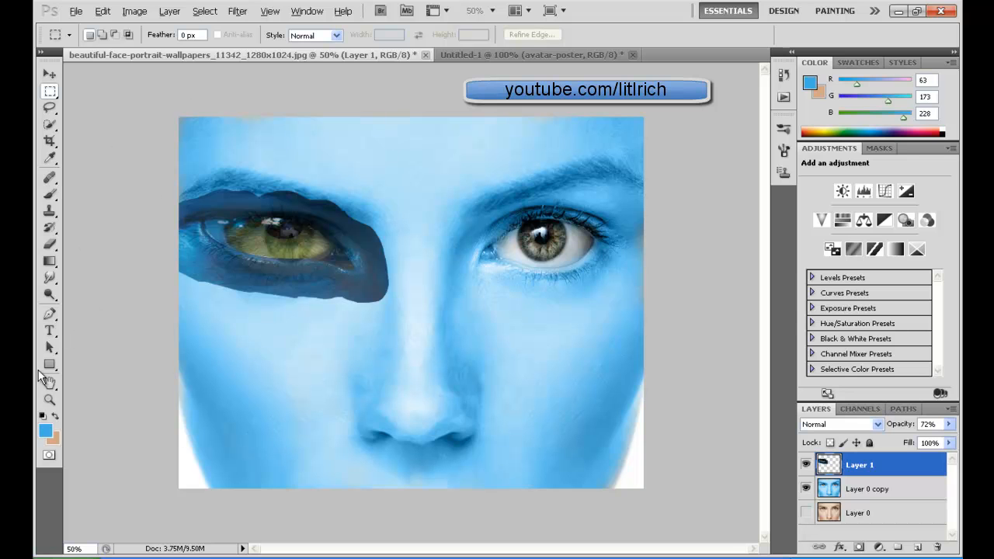
Erase the dark skin around the pasted eye with a soft 149 px eraser to blend it into the blue face.
click(49, 243)
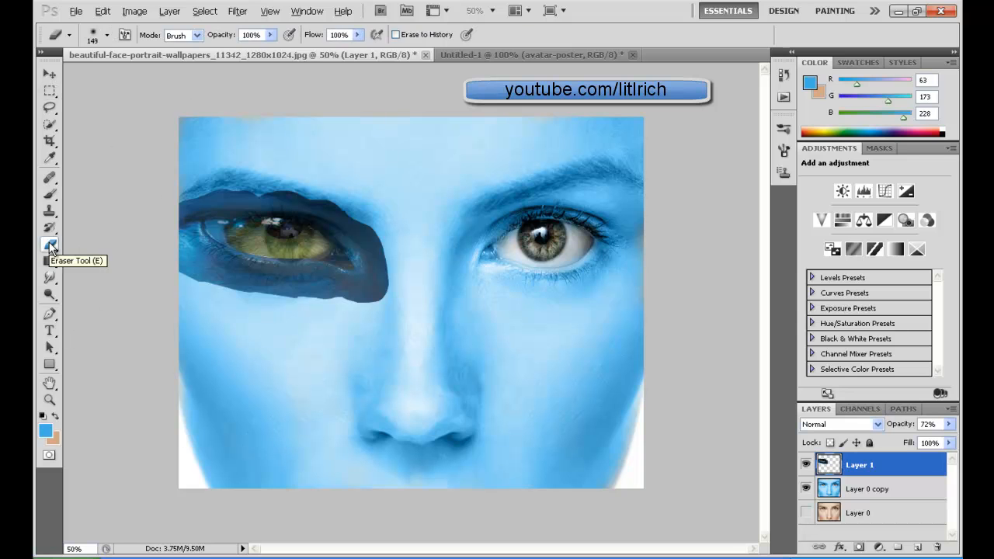
click(107, 36)
click(107, 36)
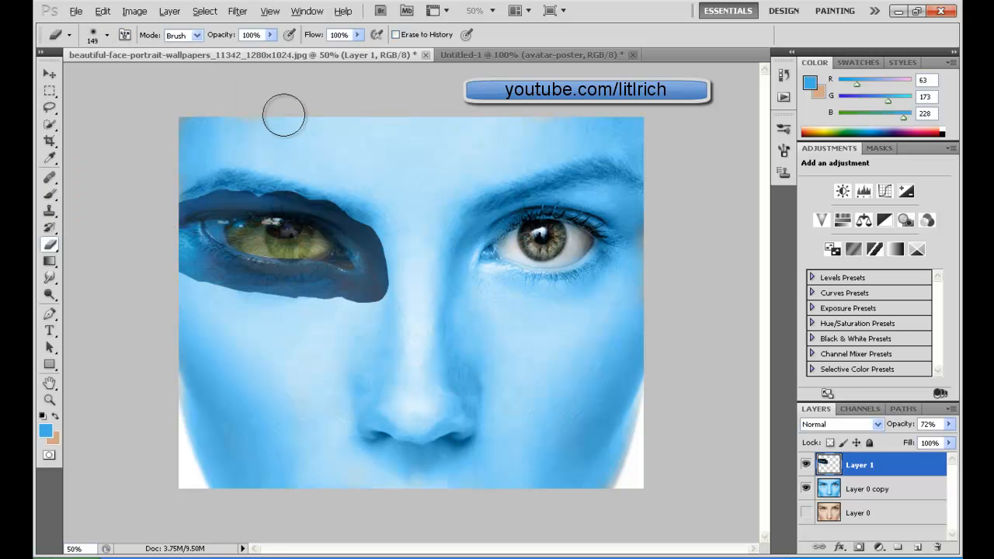
mouse_move(366, 210)
mouse_down()
mouse_move(386, 228)
mouse_move(396, 262)
mouse_move(382, 225)
mouse_move(295, 178)
mouse_move(246, 168)
mouse_move(200, 194)
mouse_move(176, 220)
mouse_move(182, 262)
mouse_move(257, 310)
mouse_move(237, 291)
mouse_move(280, 304)
mouse_move(178, 277)
mouse_move(167, 210)
mouse_move(272, 162)
mouse_move(342, 182)
mouse_move(378, 209)
mouse_move(389, 261)
mouse_move(386, 295)
mouse_move(362, 310)
mouse_move(300, 306)
mouse_move(342, 308)
mouse_move(388, 282)
mouse_move(377, 240)
mouse_move(379, 257)
mouse_up()
Restore the pasted eye layer's opacity to 100% and erase along its remaining dark edges.
click(951, 425)
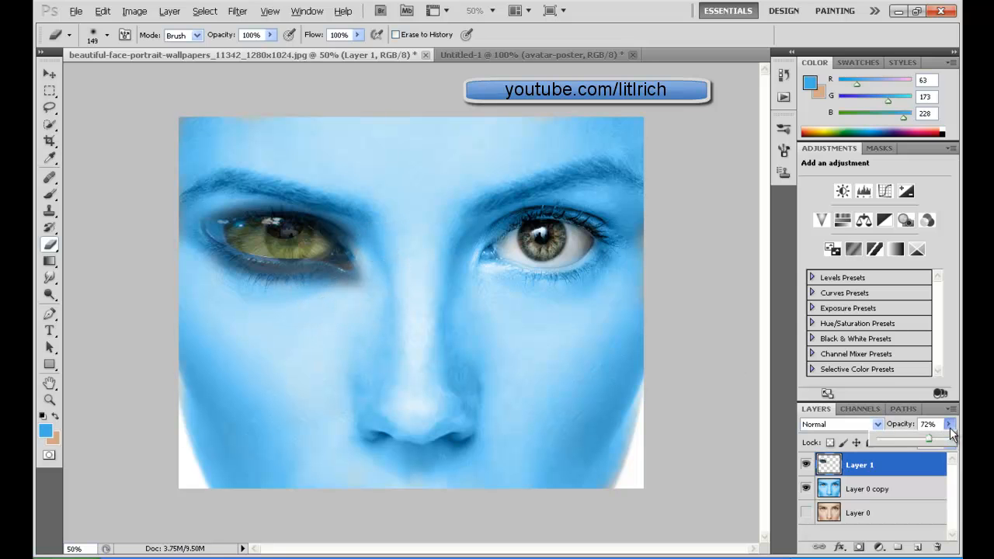
mouse_move(330, 294)
mouse_down()
mouse_move(319, 298)
mouse_move(371, 297)
mouse_move(380, 238)
mouse_move(359, 217)
mouse_up()
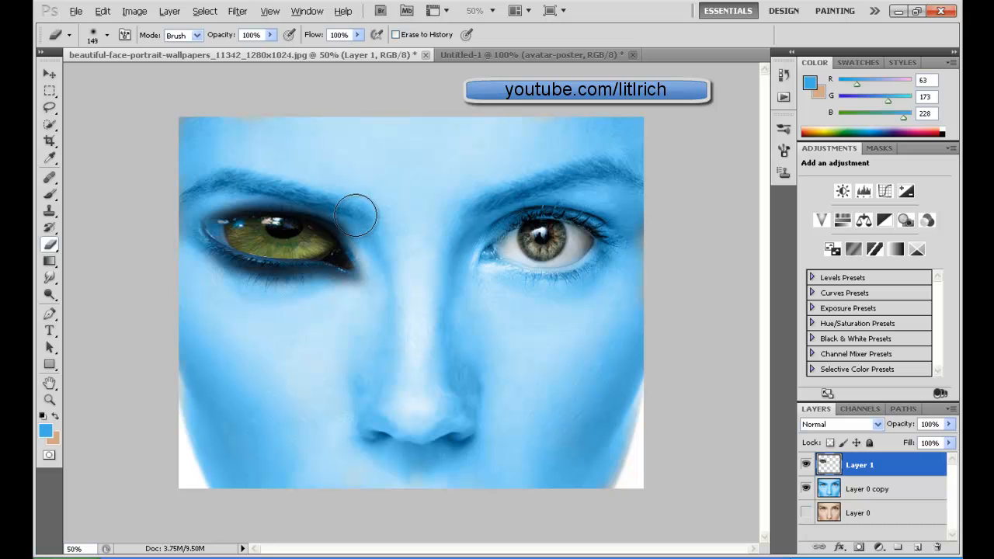
mouse_move(354, 304)
mouse_down()
mouse_move(239, 307)
mouse_move(213, 282)
mouse_move(225, 231)
mouse_up()
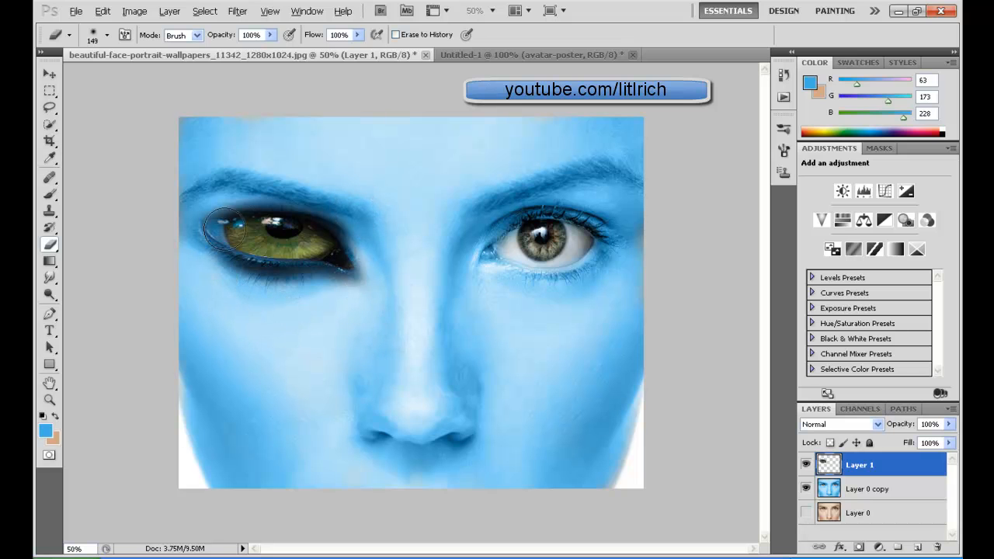
mouse_move(270, 203)
mouse_down()
mouse_move(295, 189)
mouse_move(333, 195)
mouse_move(358, 221)
mouse_move(382, 229)
mouse_up()
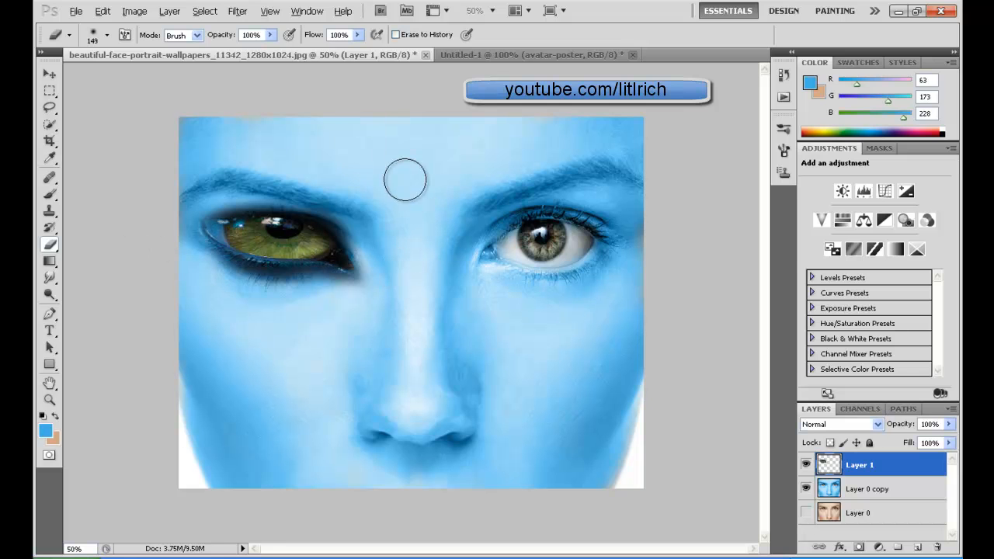
Duplicate the selected poster eye onto a new layer in the Untitled-1 document and flip the canvas horizontally.
click(478, 54)
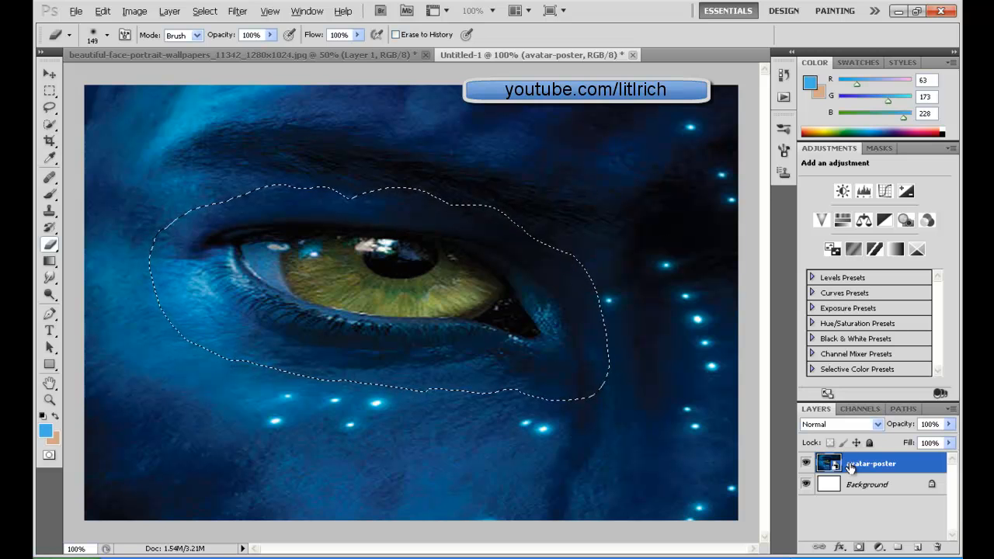
click(50, 92)
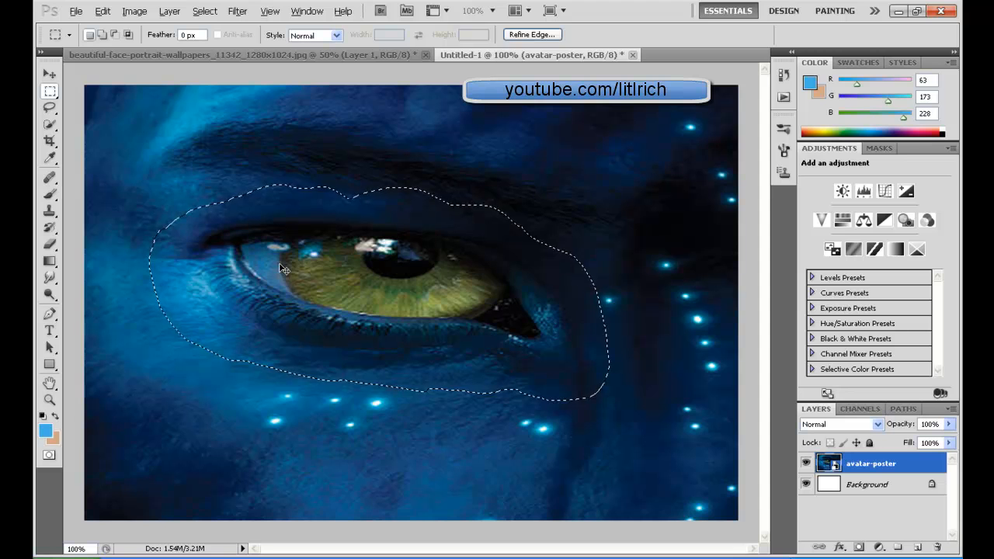
key(ctrl+j)
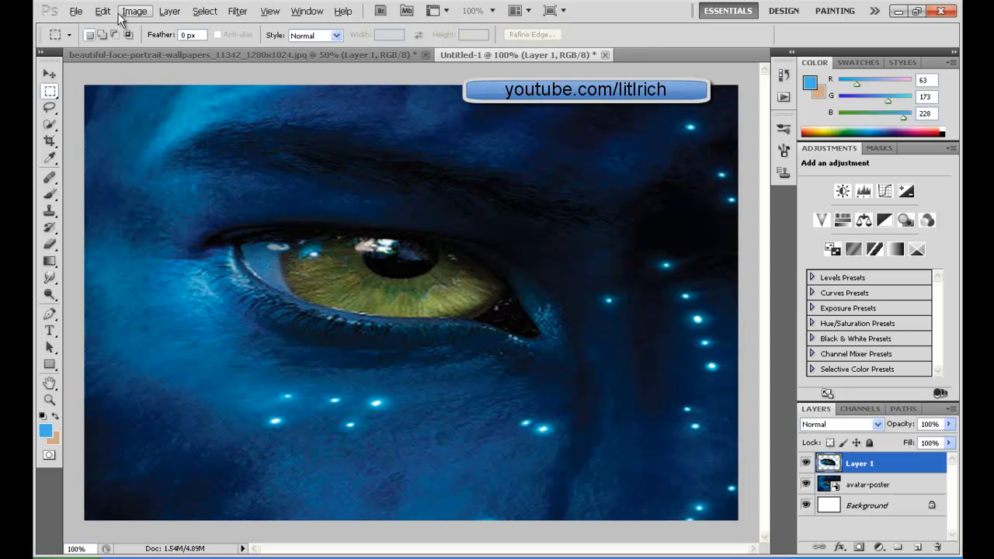
click(126, 13)
mouse_move(144, 44)
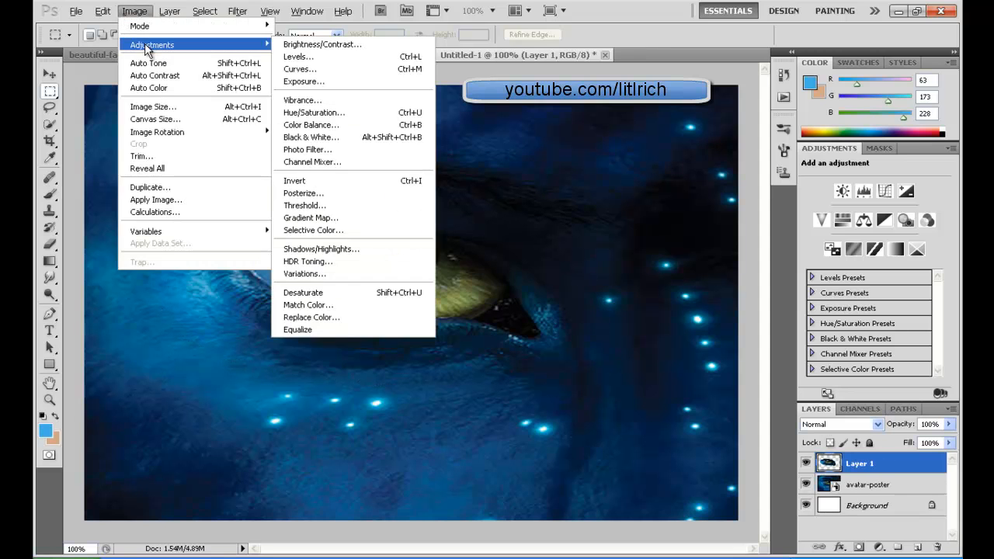
mouse_move(233, 130)
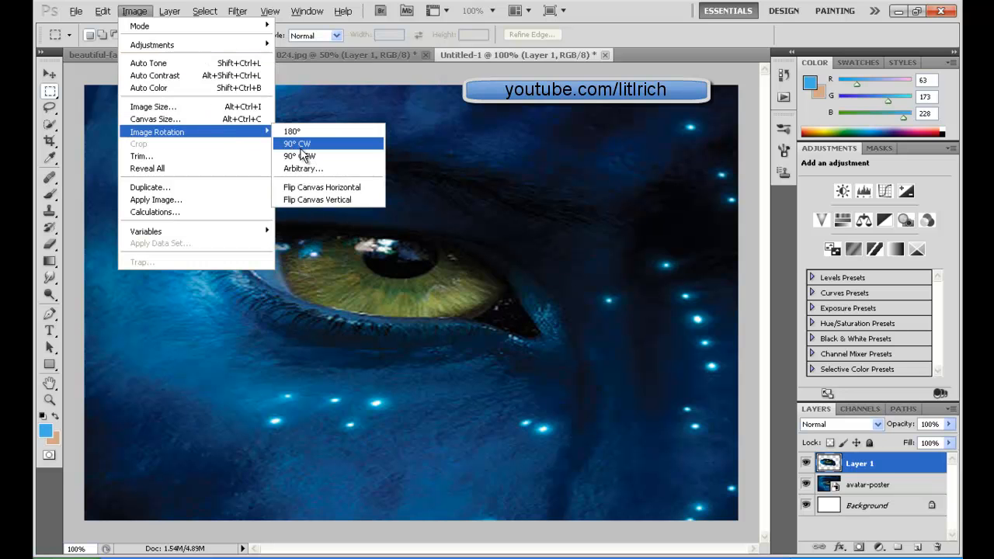
click(325, 191)
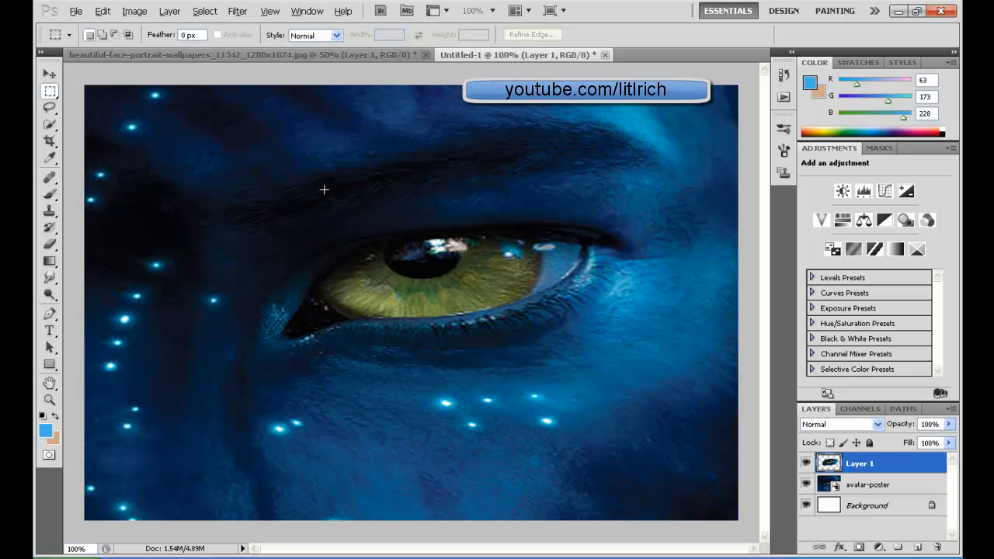
Shift the mirrored eye layer slightly, copy the eye and paste it into the portrait document as a new layer.
click(51, 76)
drag(447, 315, 386, 324)
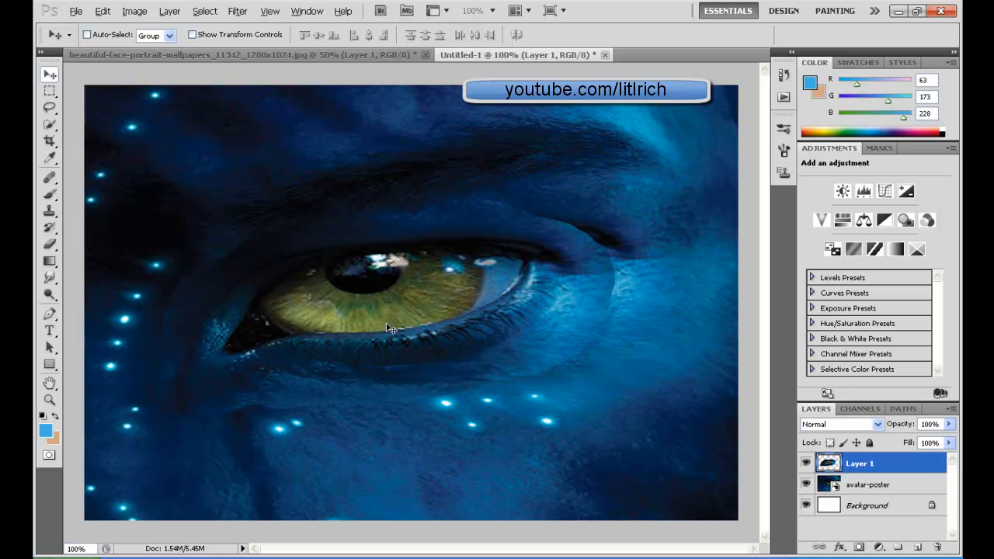
click(50, 91)
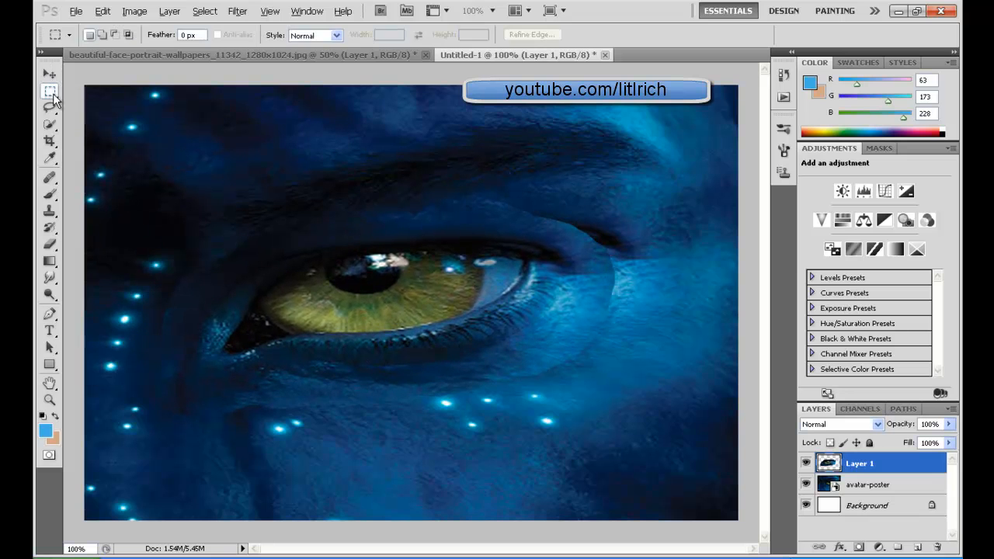
drag(466, 381, 652, 461)
key(ctrl+c)
click(373, 54)
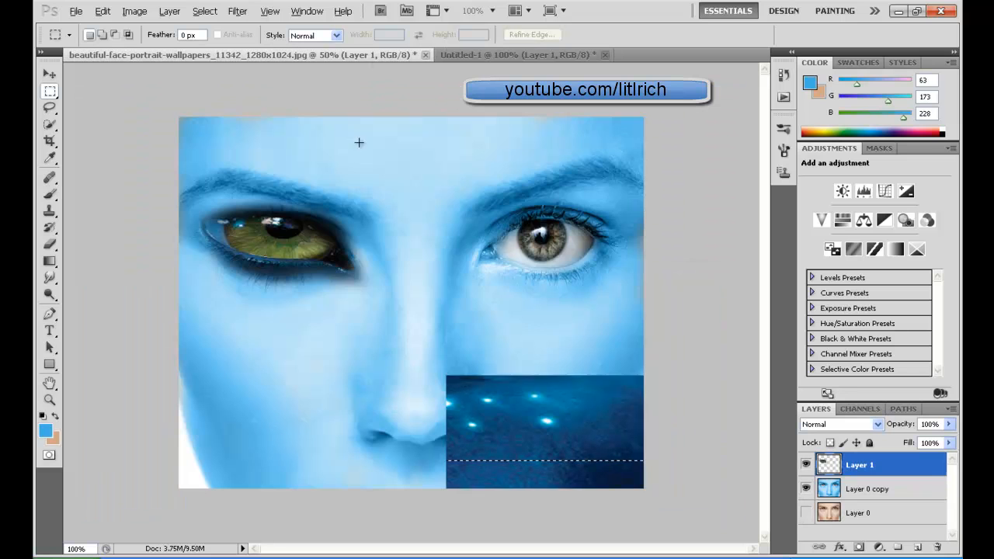
key(ctrl+v)
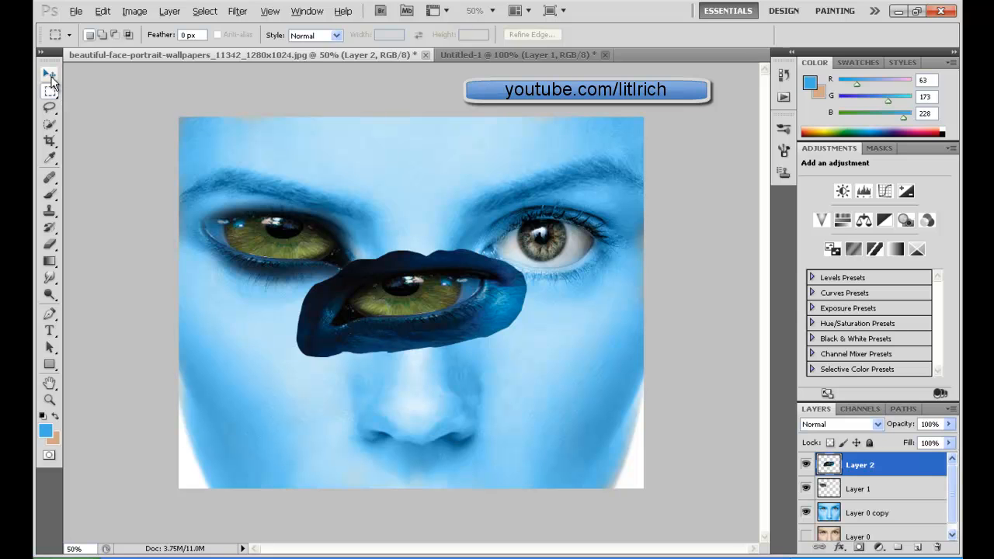
Place the mirrored eye over the portrait's second eye, lower its layer opacity to 74%, and free-transform it to 102.52% height.
click(49, 75)
drag(390, 286, 525, 231)
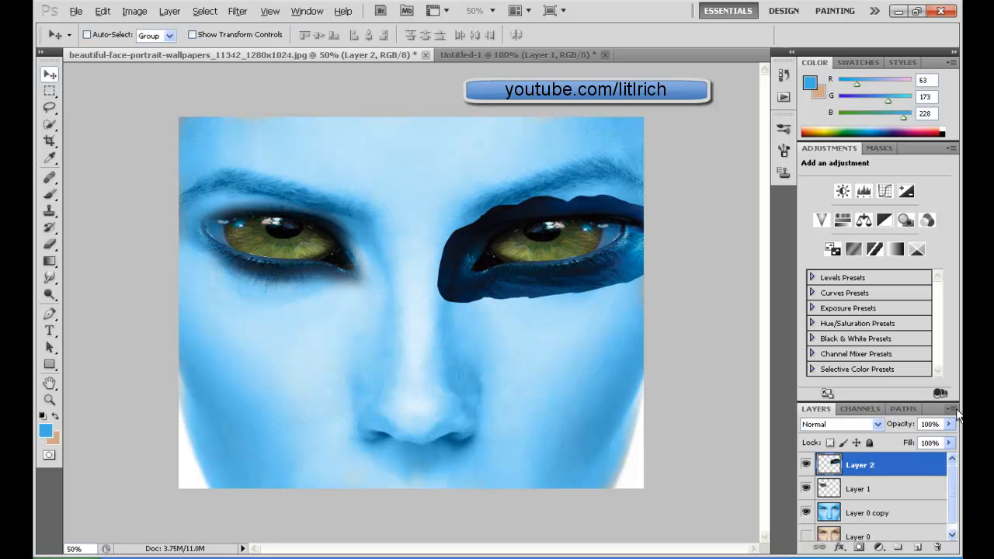
click(50, 92)
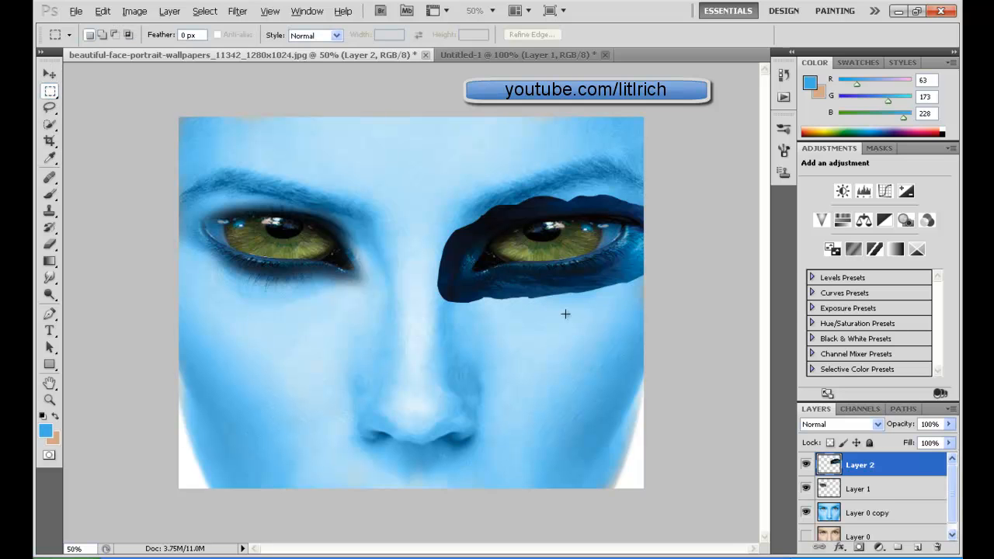
right_click(572, 255)
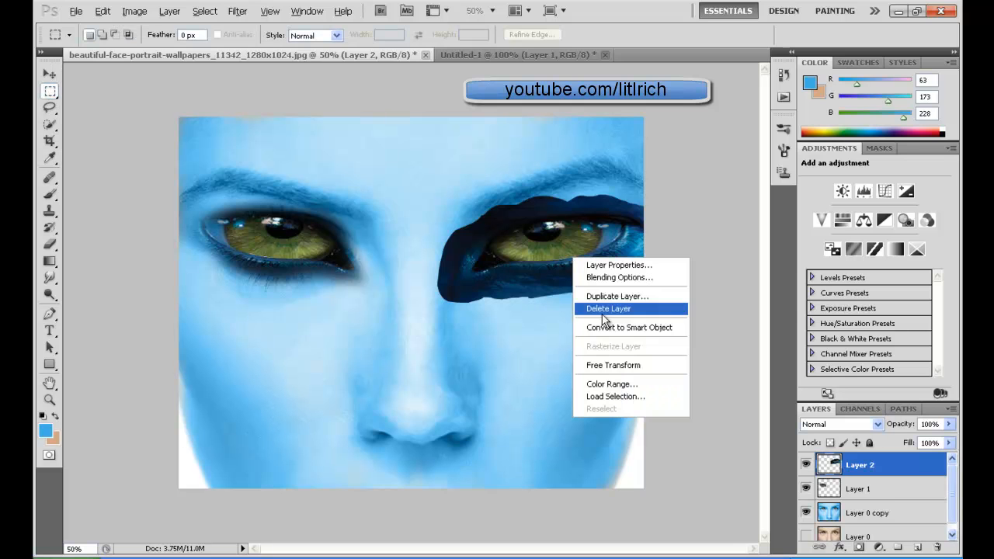
click(597, 362)
click(953, 426)
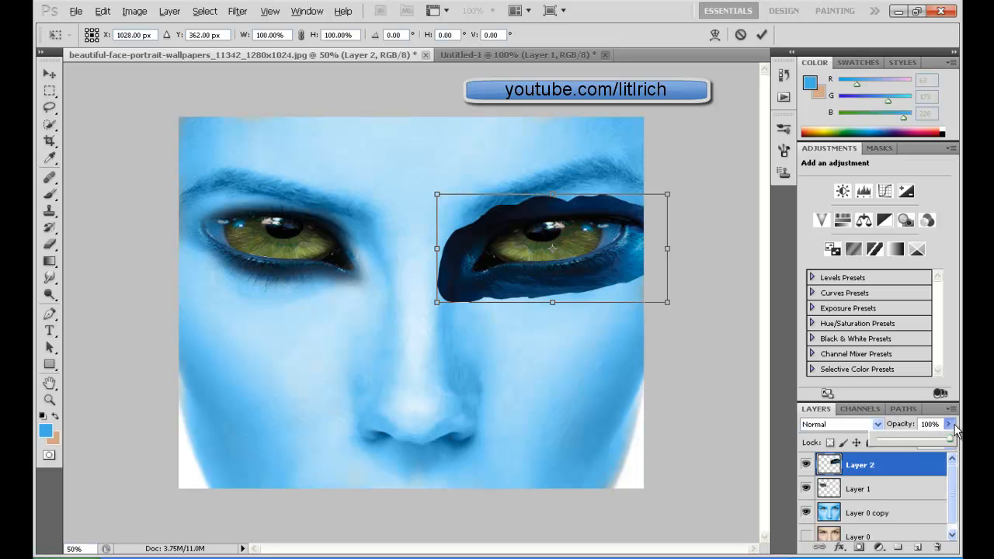
drag(940, 441, 932, 445)
mouse_move(571, 257)
mouse_down()
mouse_move(579, 241)
mouse_move(579, 281)
mouse_move(567, 250)
mouse_up()
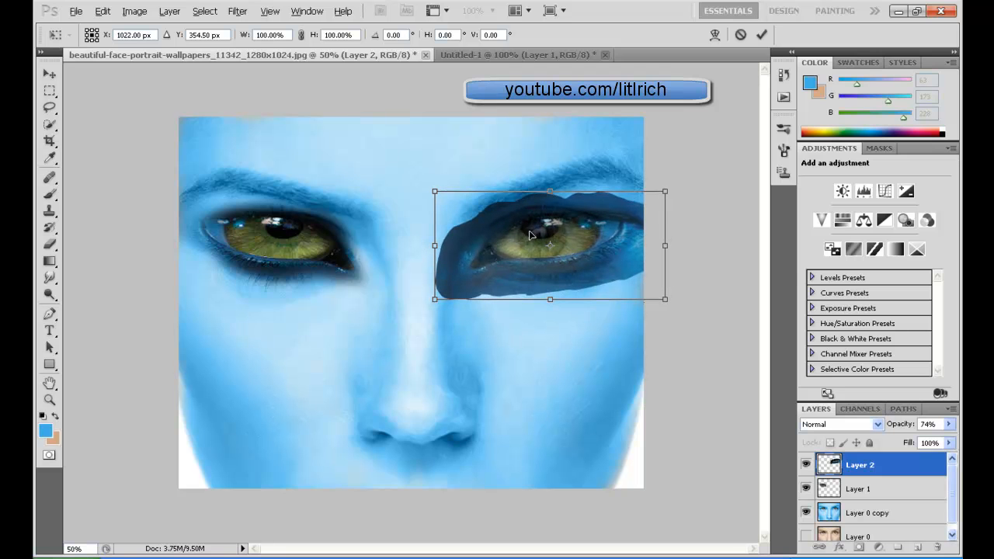
drag(552, 191, 550, 189)
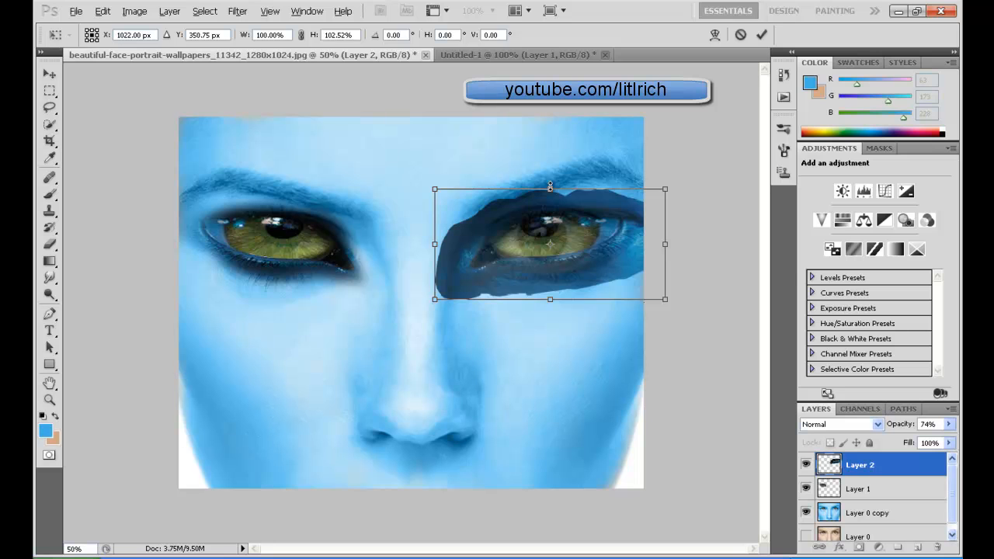
key(Return)
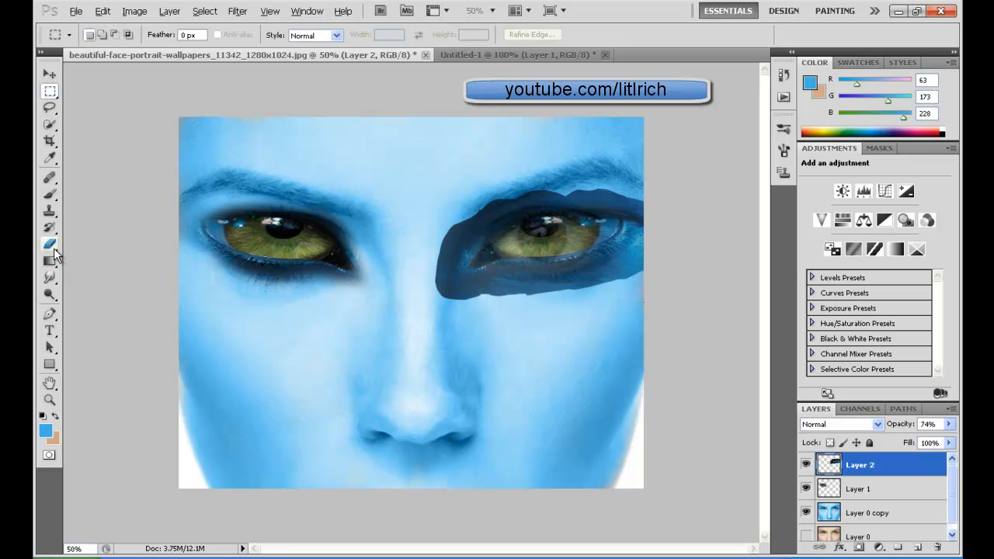
Erase the dark skin around the mirrored eye with the soft 149 px eraser and restore Layer 2's opacity to 100%.
click(52, 246)
mouse_move(425, 263)
mouse_down()
mouse_move(435, 302)
mouse_move(596, 293)
mouse_move(640, 273)
mouse_move(661, 220)
mouse_move(650, 205)
mouse_move(568, 177)
mouse_move(537, 173)
mouse_move(484, 195)
mouse_move(442, 234)
mouse_move(432, 291)
mouse_move(515, 308)
mouse_move(497, 296)
mouse_up()
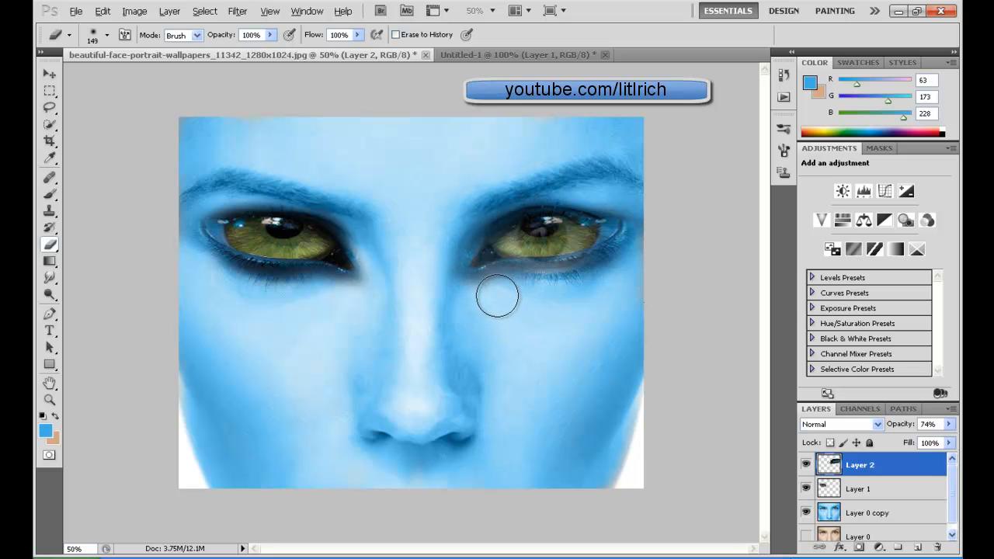
click(949, 425)
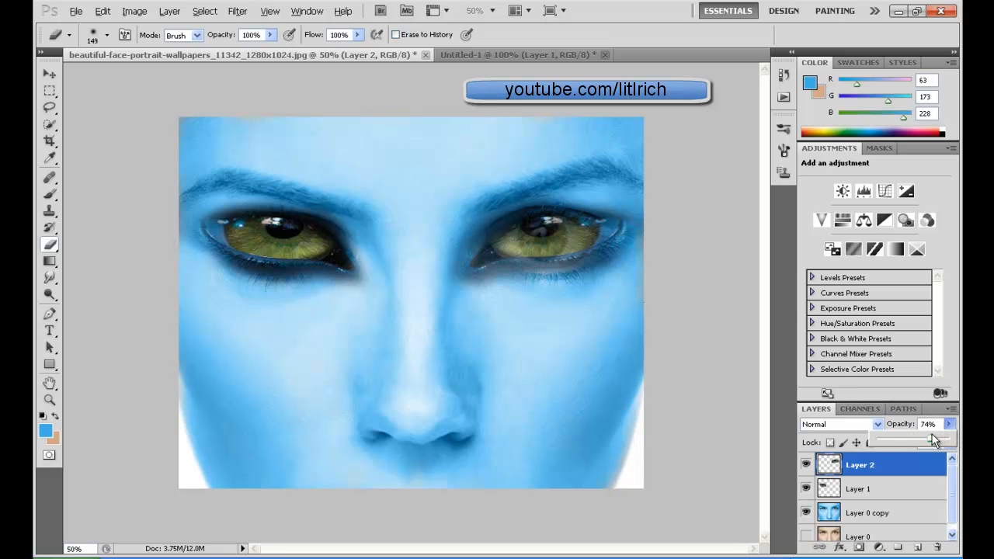
click(640, 267)
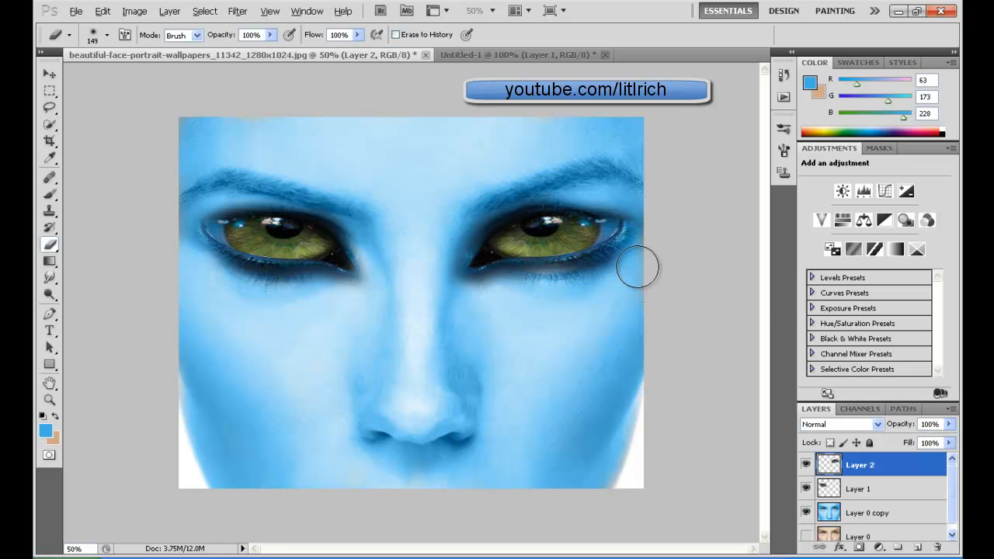
mouse_move(586, 297)
mouse_down()
mouse_move(484, 312)
mouse_move(569, 290)
mouse_move(542, 291)
mouse_up()
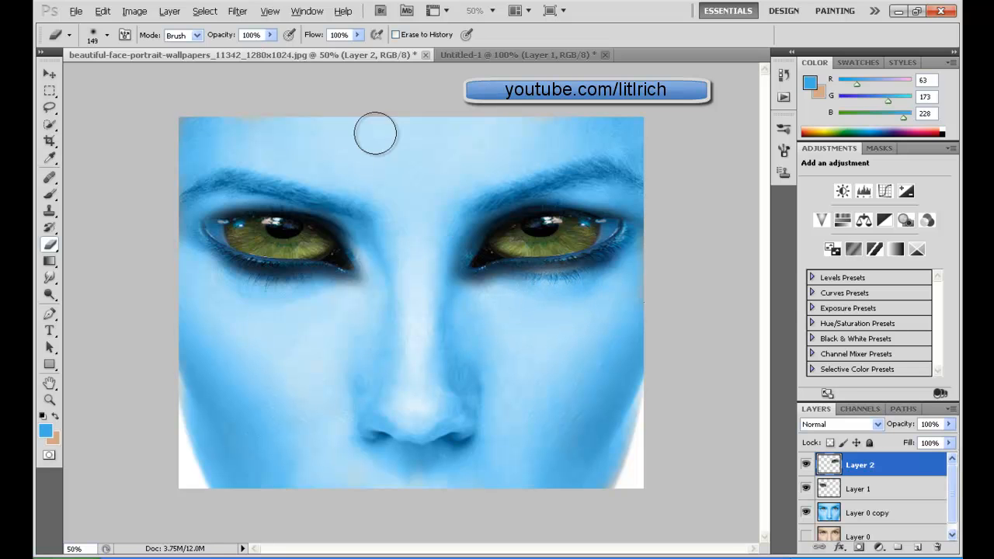
Use Liquify with a size 91 brush on Layer 0 copy to push the original lower eyelid and lashes up under the mirrored eye.
click(873, 514)
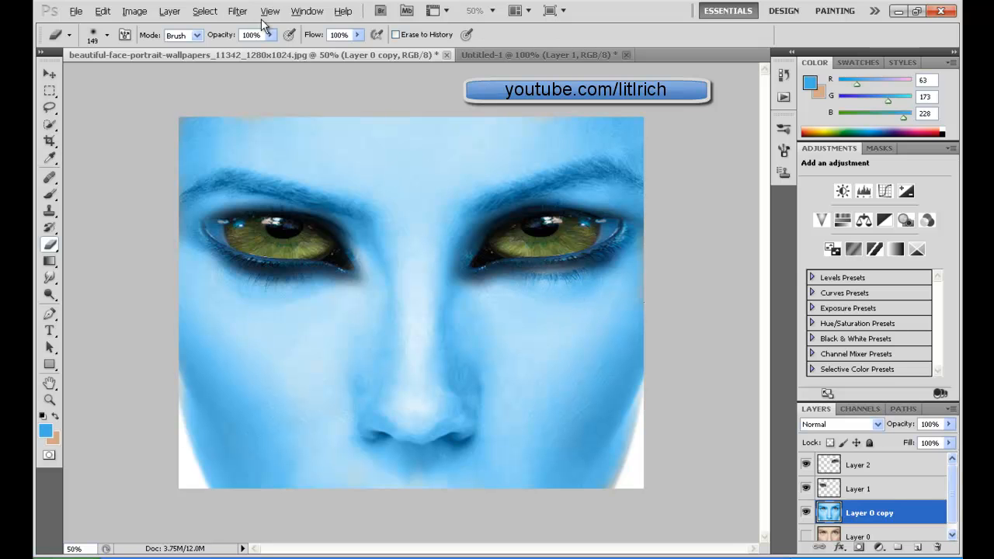
click(247, 13)
click(862, 513)
click(262, 7)
mouse_move(249, 11)
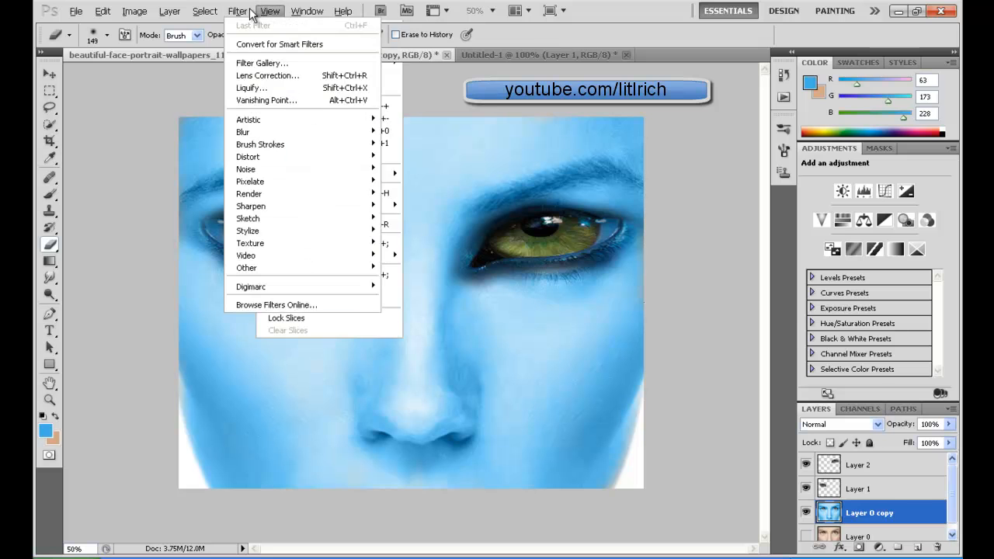
click(270, 86)
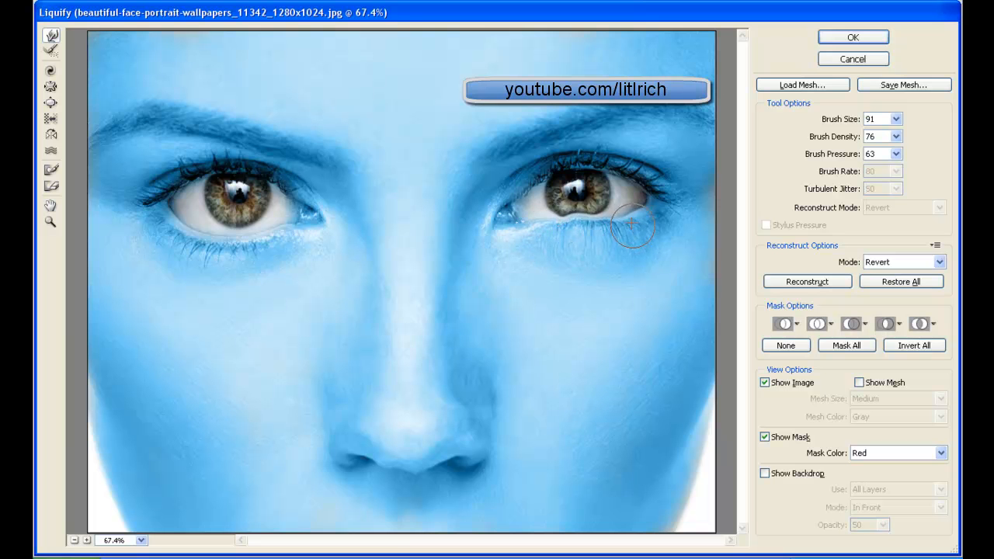
click(842, 35)
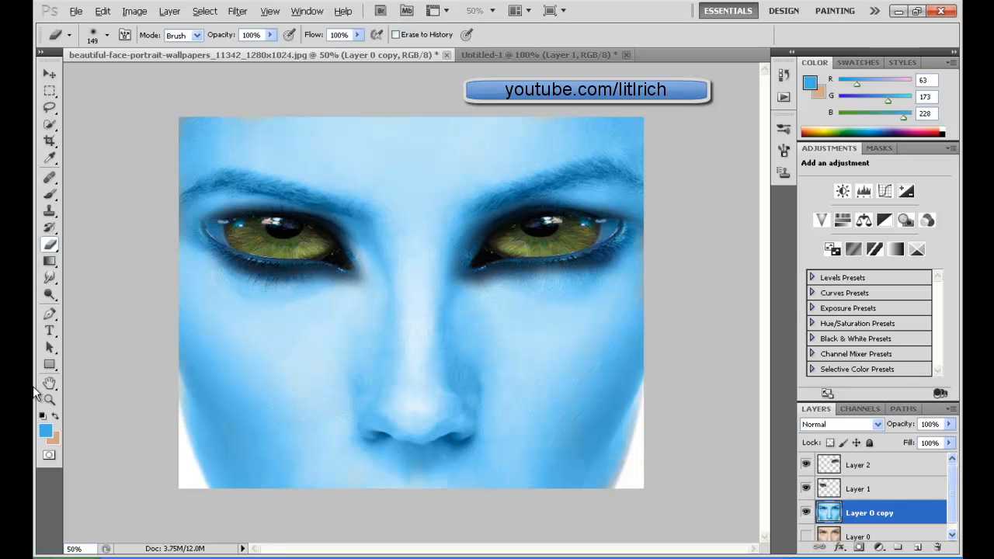
click(50, 194)
click(77, 207)
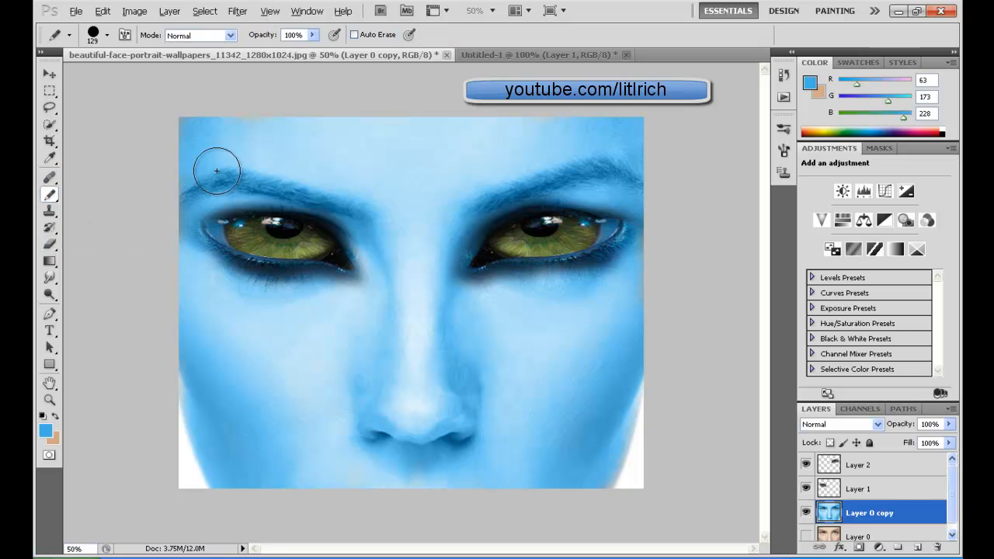
click(107, 35)
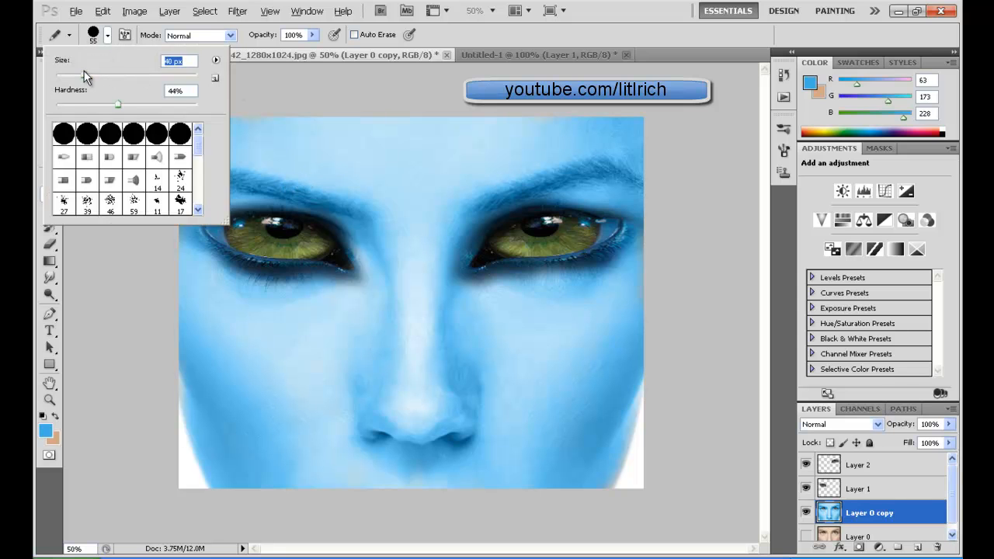
click(46, 431)
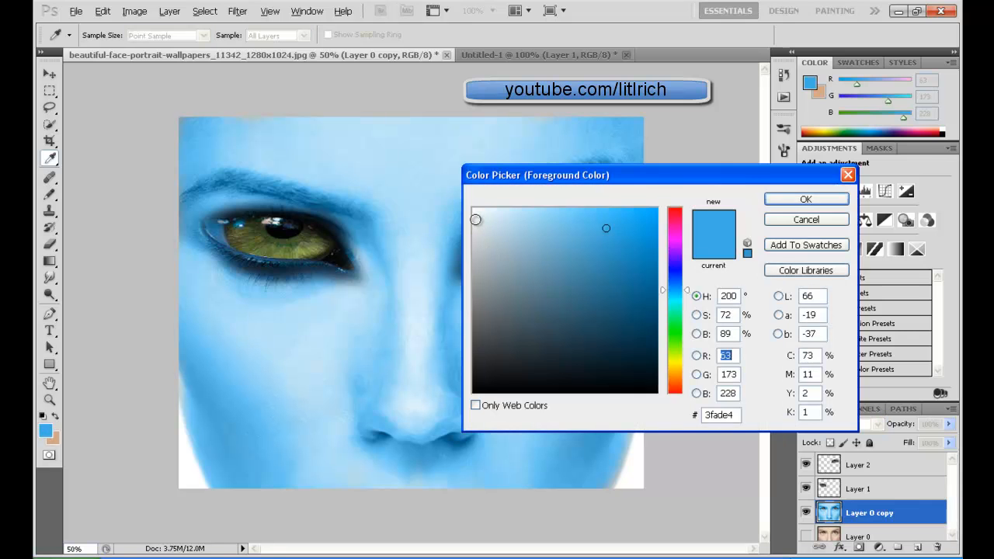
drag(475, 218, 463, 180)
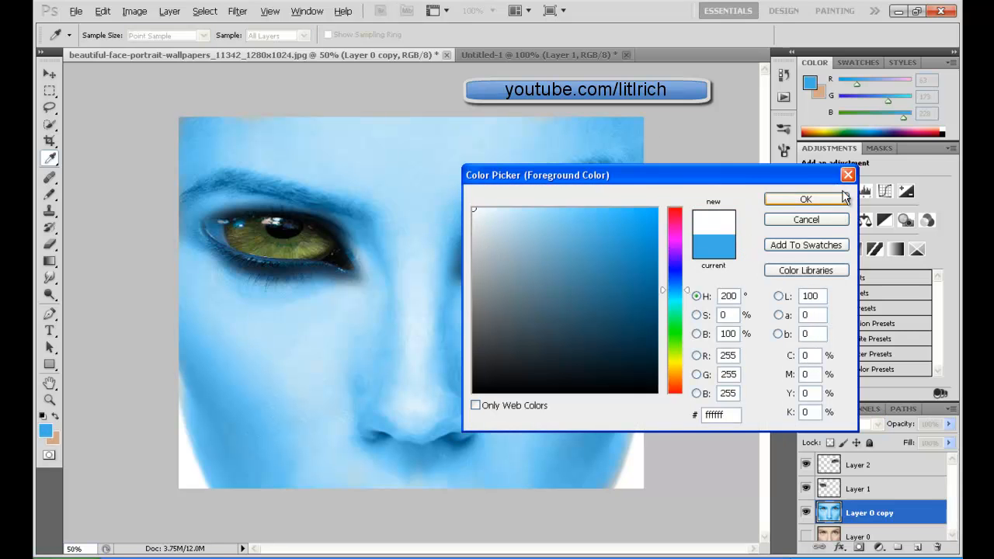
click(806, 200)
click(49, 194)
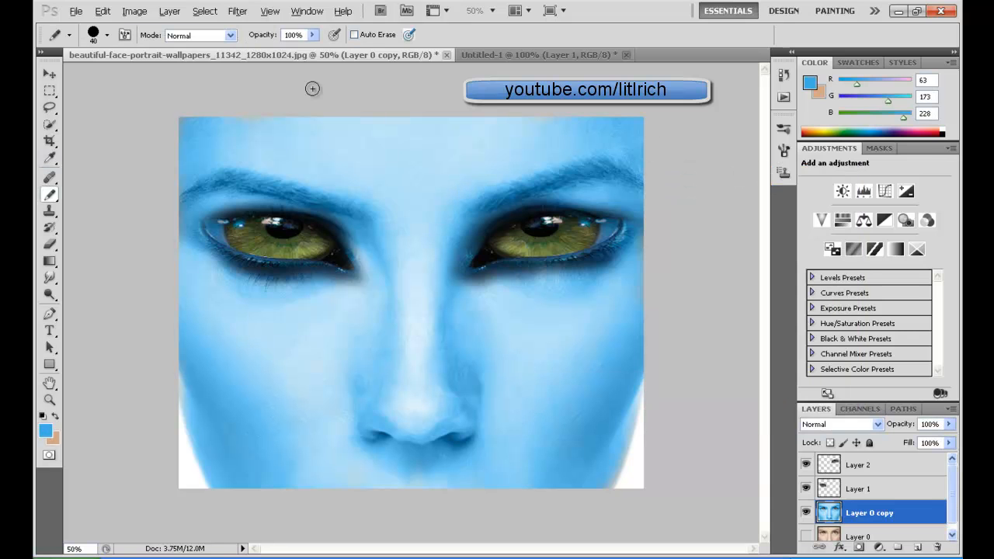
Try to stamp the 236 px tiger-stripe brush tip on the nose bridge of Layer 0 copy with the Brush tool.
right_click(50, 197)
click(81, 195)
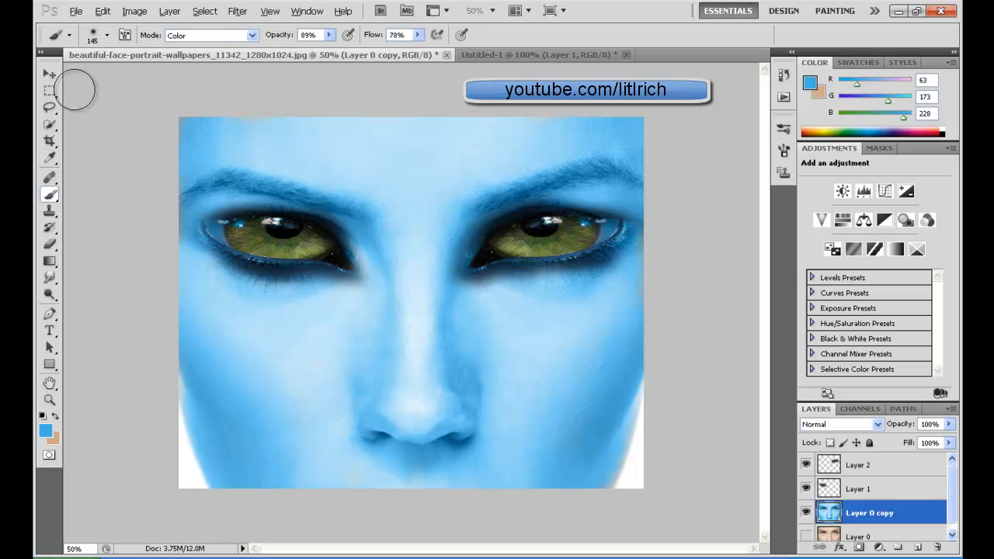
click(70, 36)
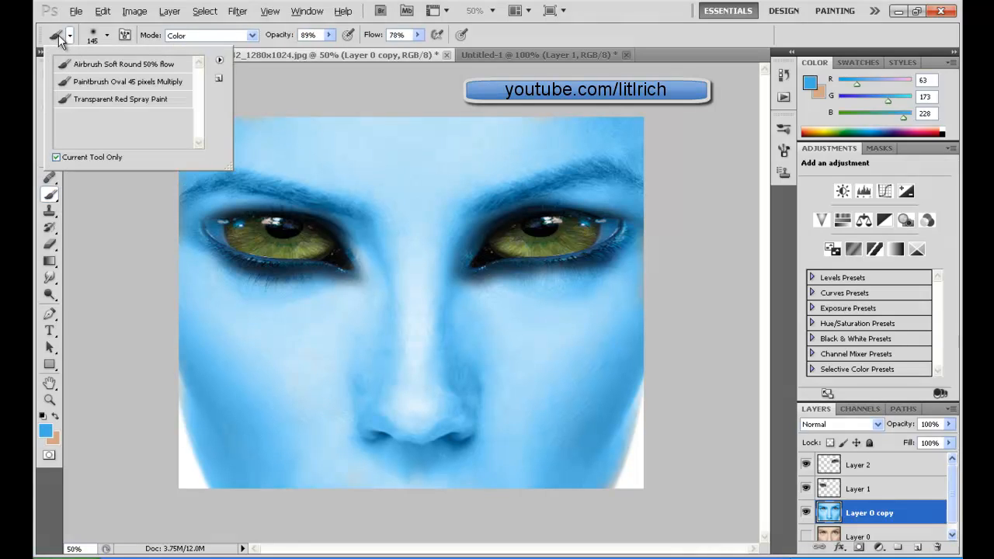
click(60, 40)
right_click(51, 194)
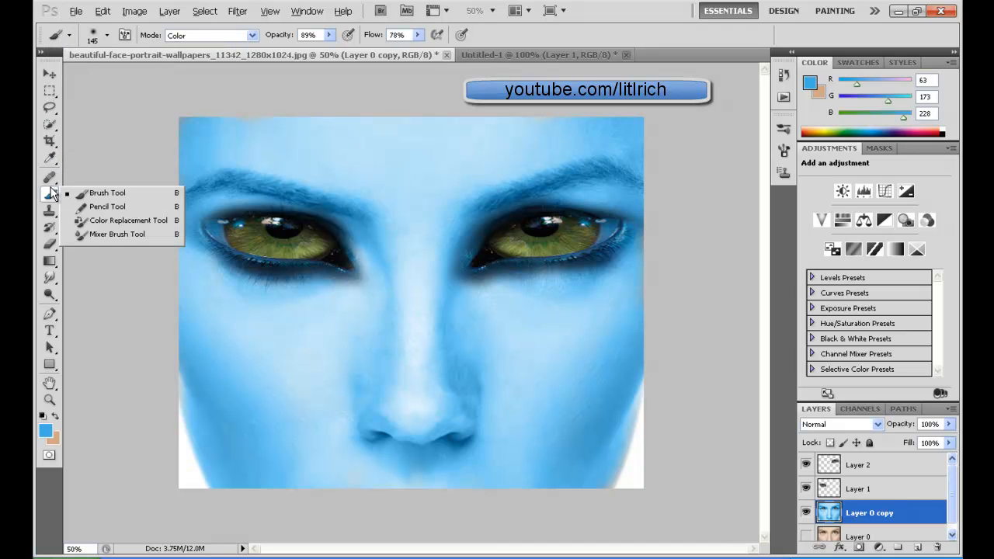
click(63, 192)
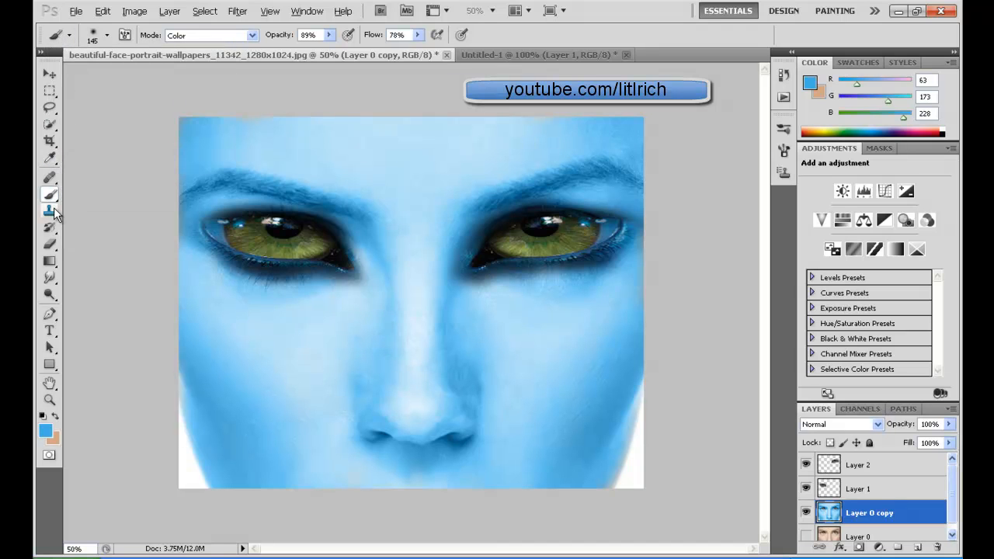
click(107, 35)
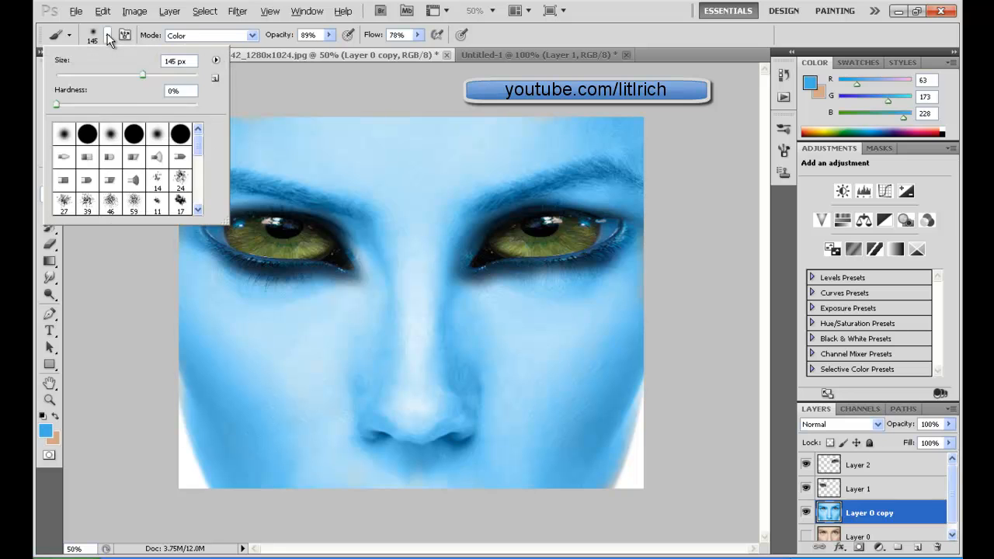
drag(197, 144, 200, 189)
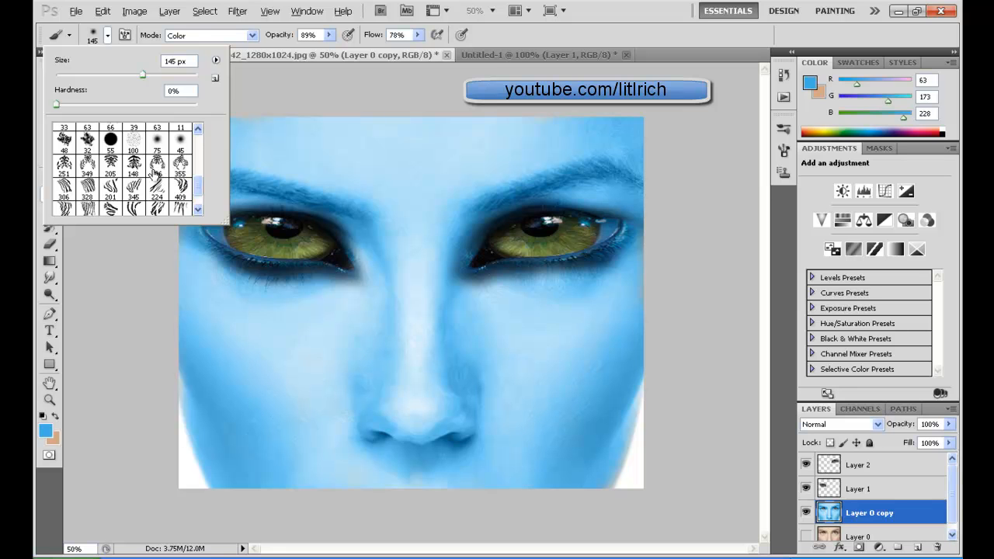
click(157, 164)
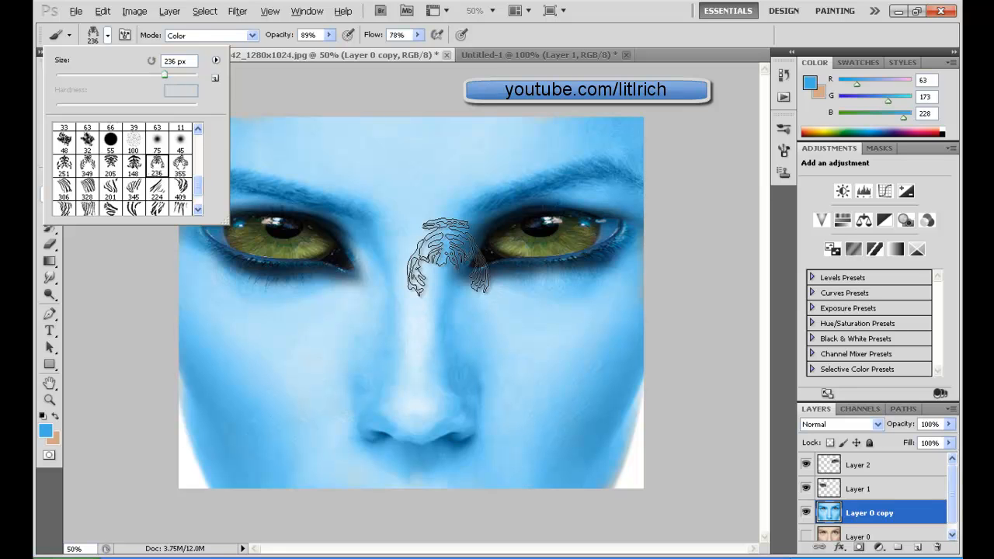
click(449, 249)
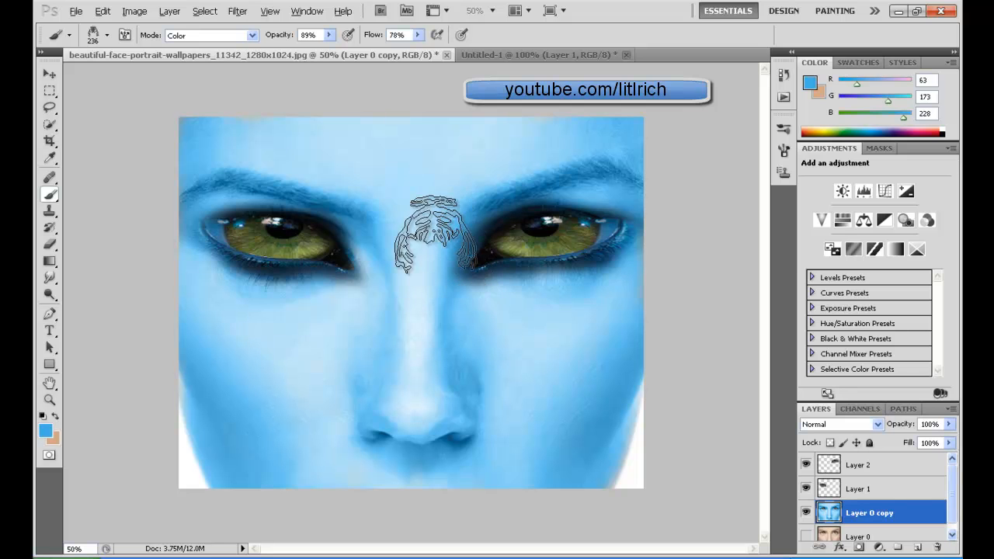
click(456, 270)
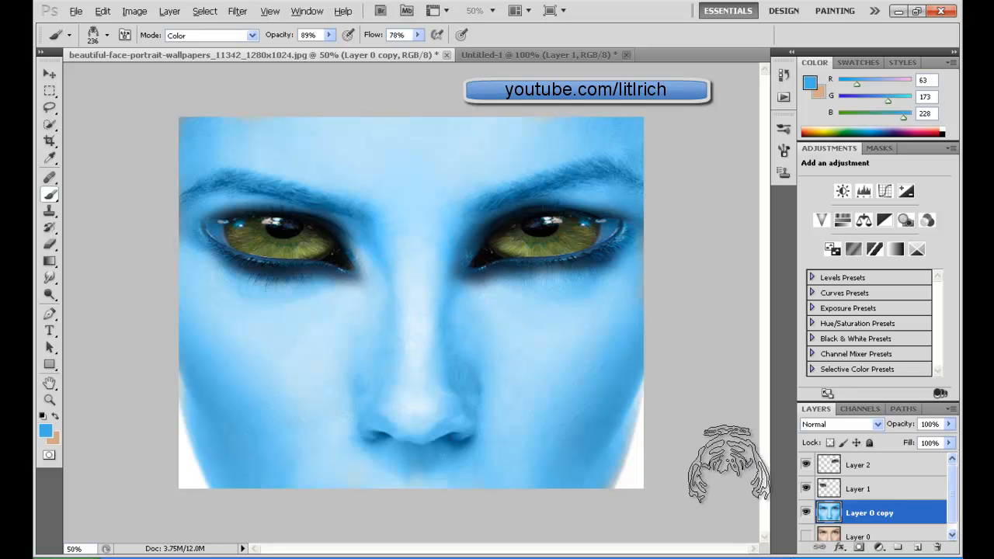
click(952, 536)
drag(953, 516, 952, 502)
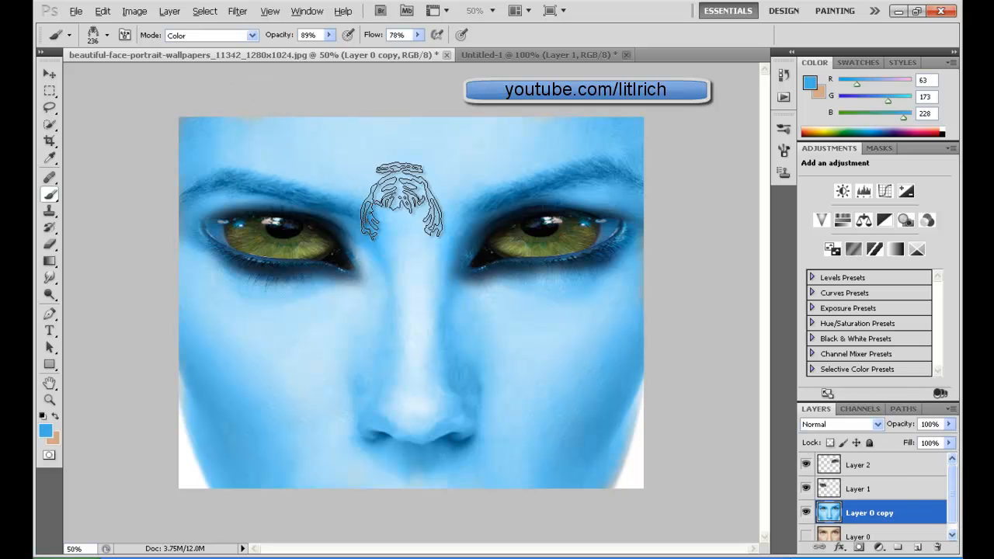
Enlarge the stripe brush to 484 px and try stamping it between the eyes.
click(108, 35)
click(182, 77)
click(434, 218)
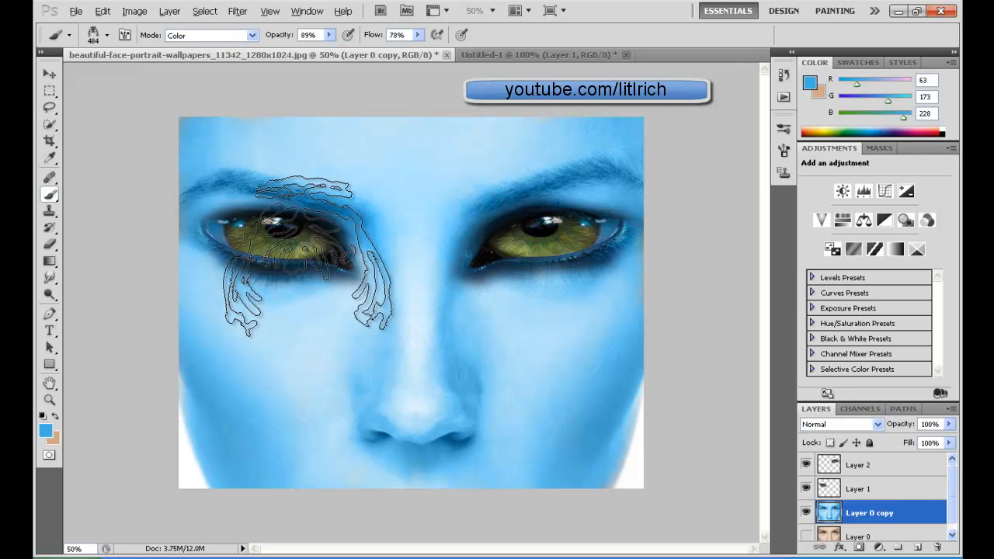
Try stamping the 148 px stripe brush tip between the eyes and down the nose on Layer 0 copy.
click(105, 36)
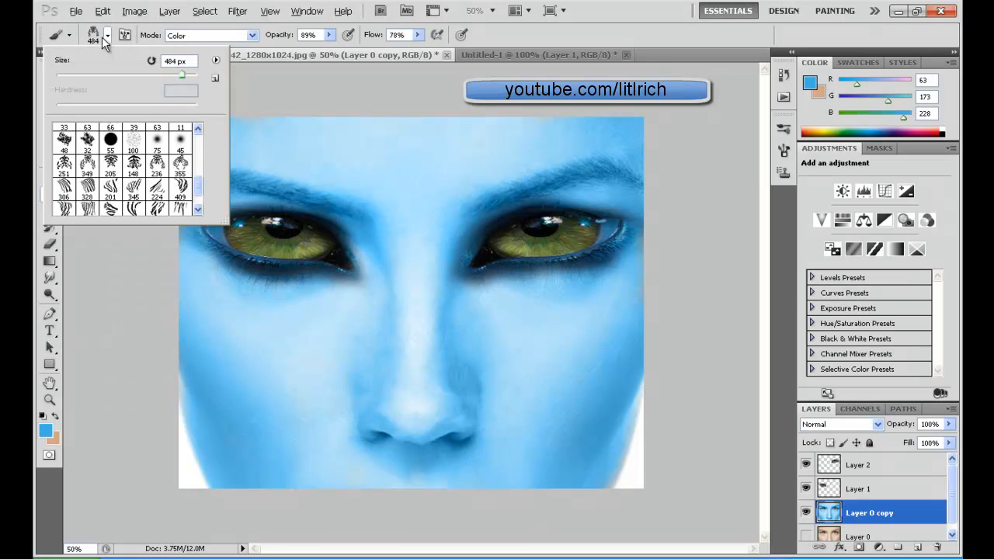
click(134, 163)
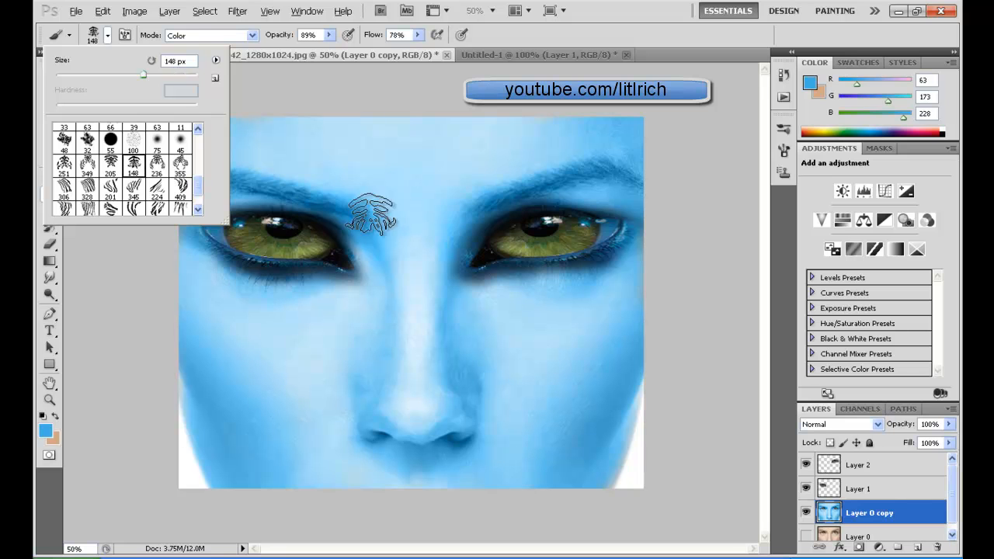
click(419, 217)
click(440, 282)
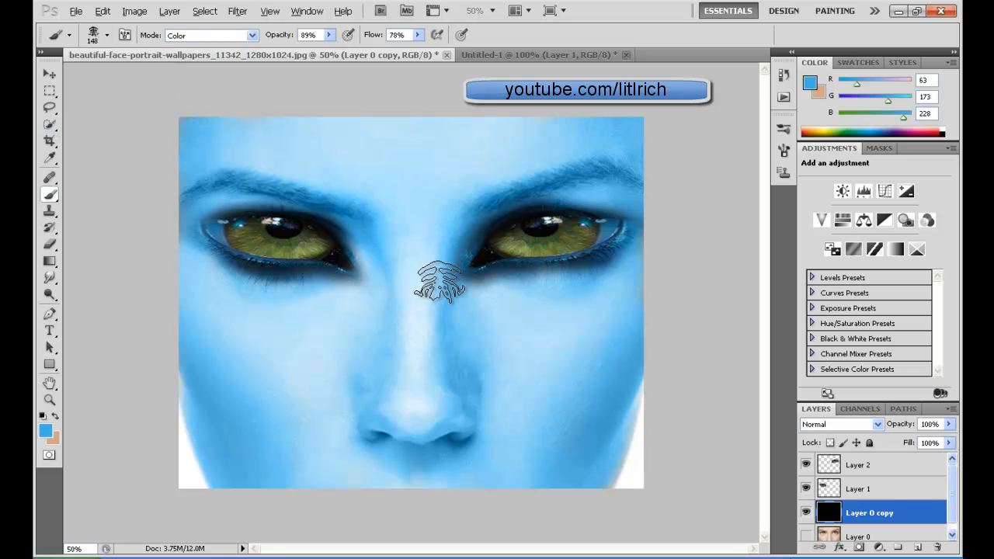
click(472, 365)
click(50, 92)
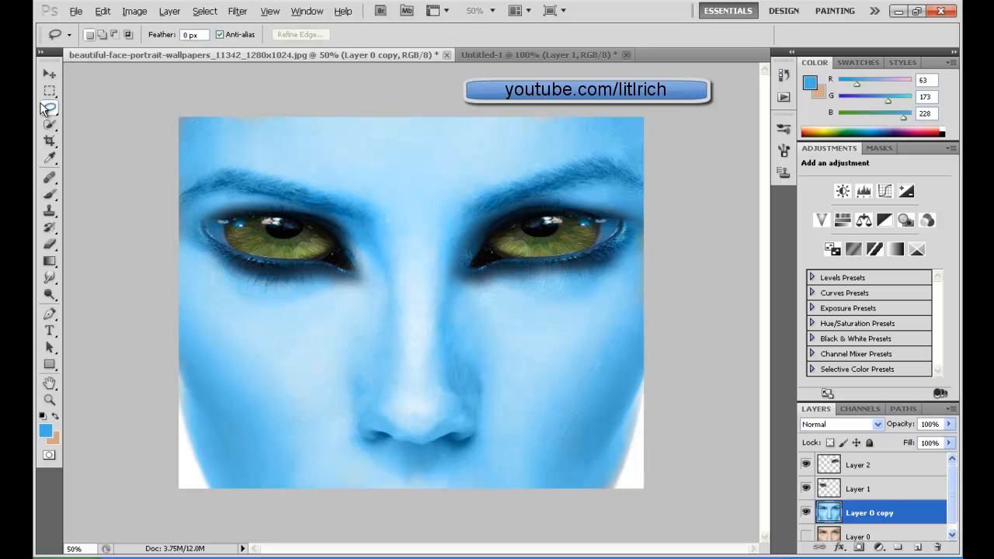
Set the Brush tool's blend mode to Normal and stamp the 148 px stripe tip between the eyebrows on Layer 0 copy.
click(49, 195)
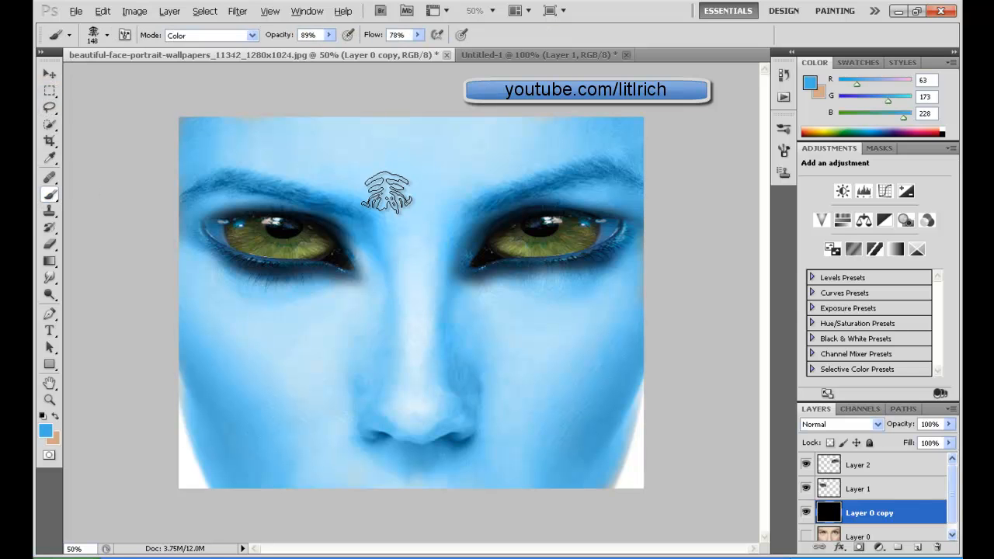
click(107, 35)
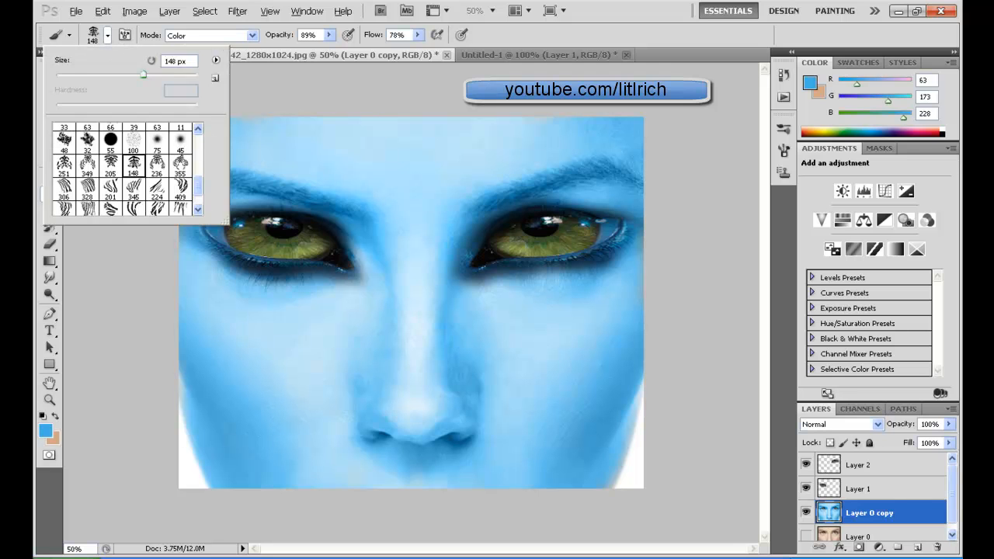
key(Escape)
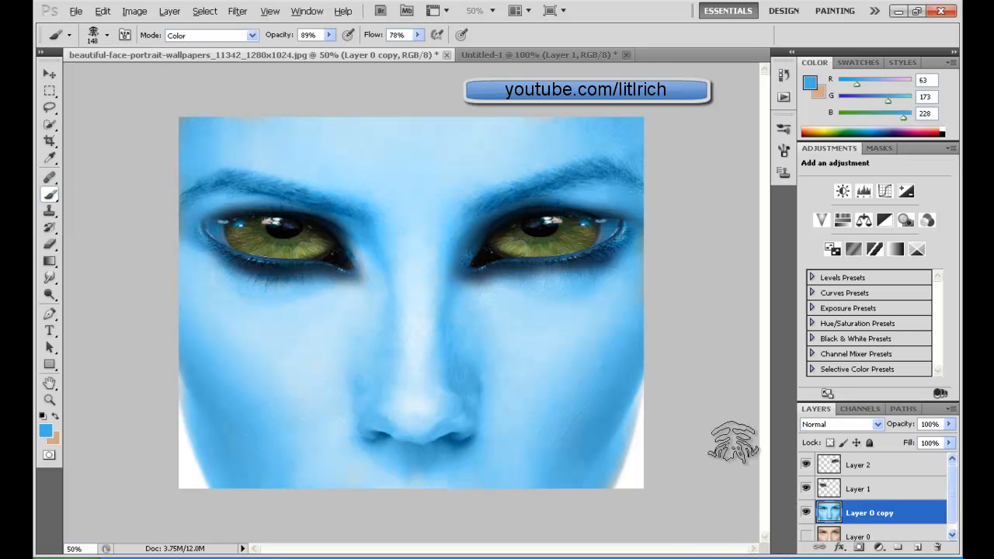
click(213, 36)
click(213, 47)
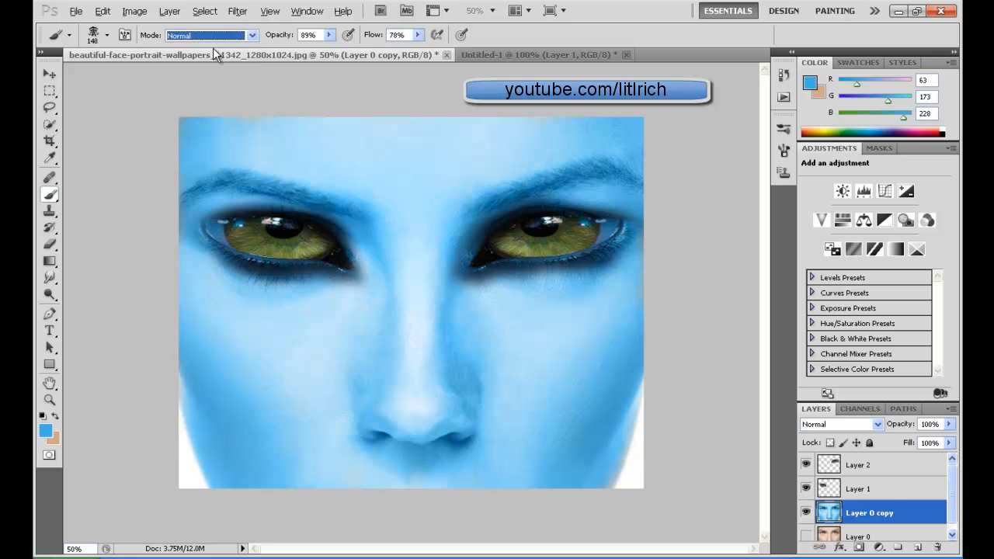
click(411, 194)
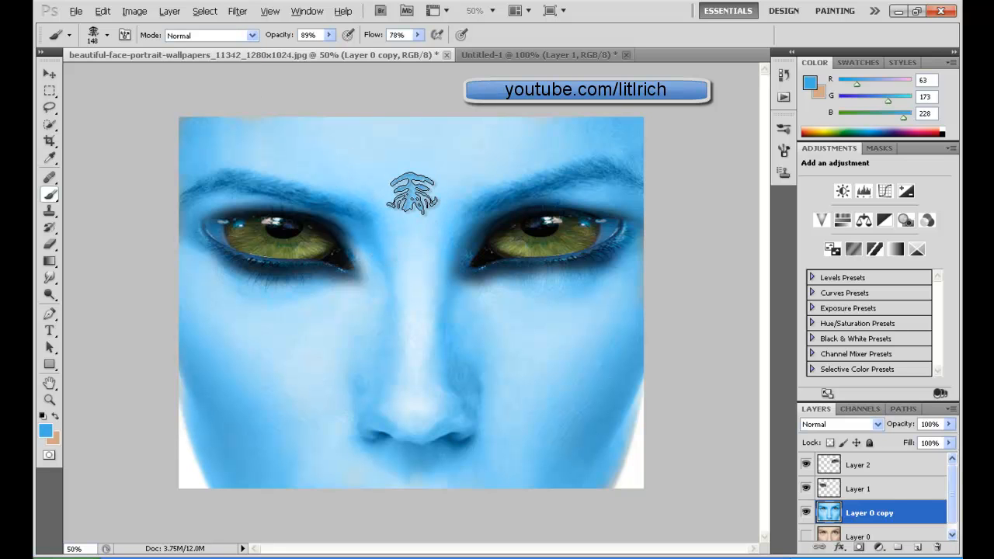
Try to free-transform the stripe stamp between the eyebrows on Layer 0 copy, and undo the stamp.
click(49, 91)
right_click(417, 187)
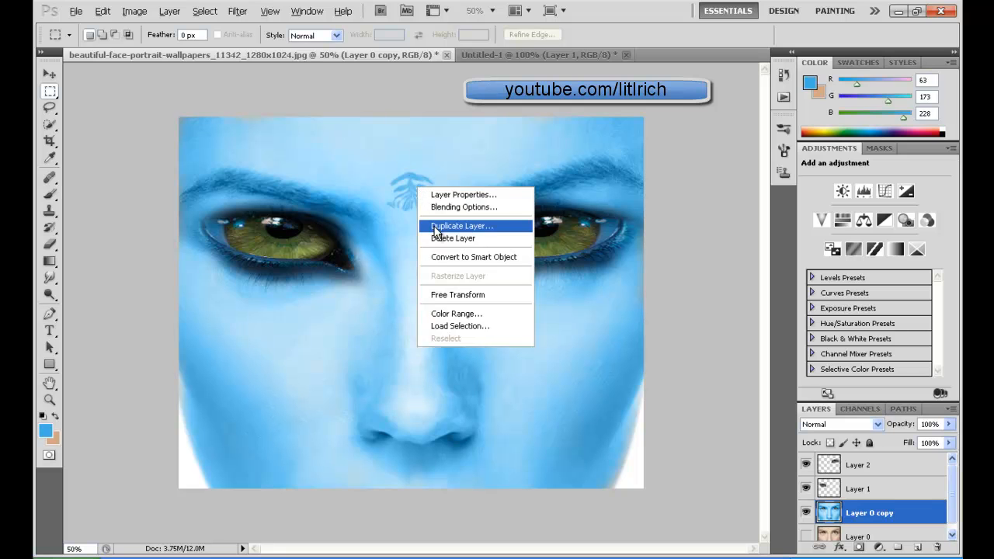
click(408, 190)
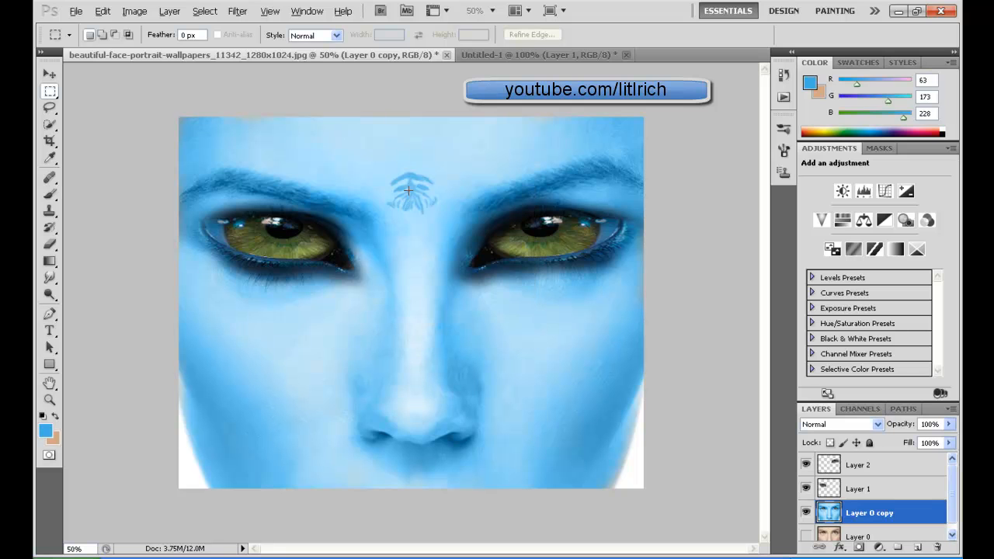
right_click(409, 191)
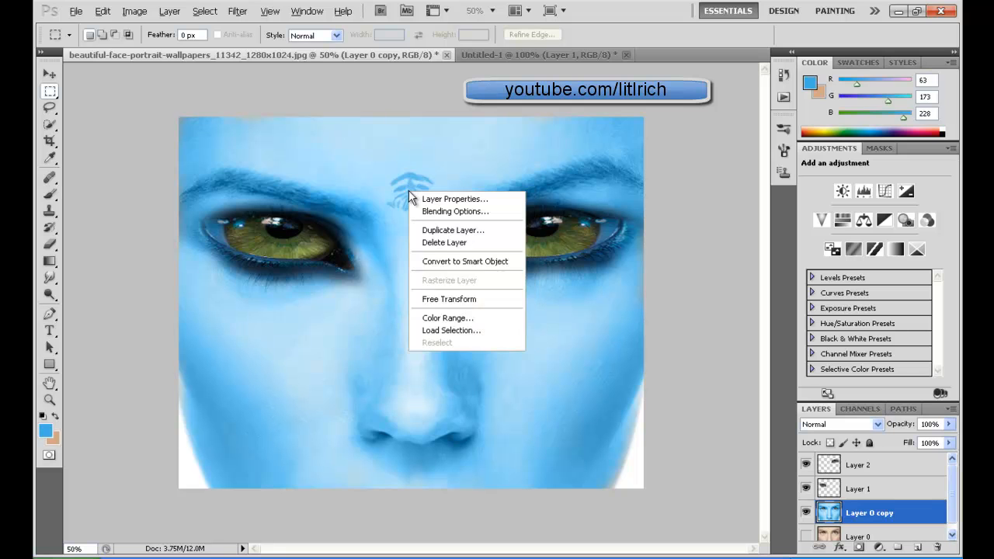
click(435, 296)
key(Return)
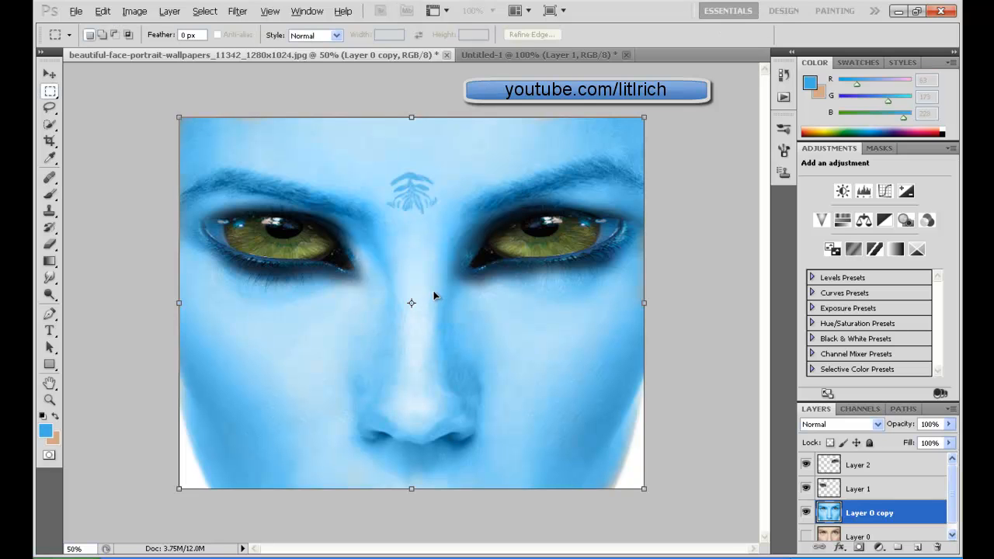
click(44, 75)
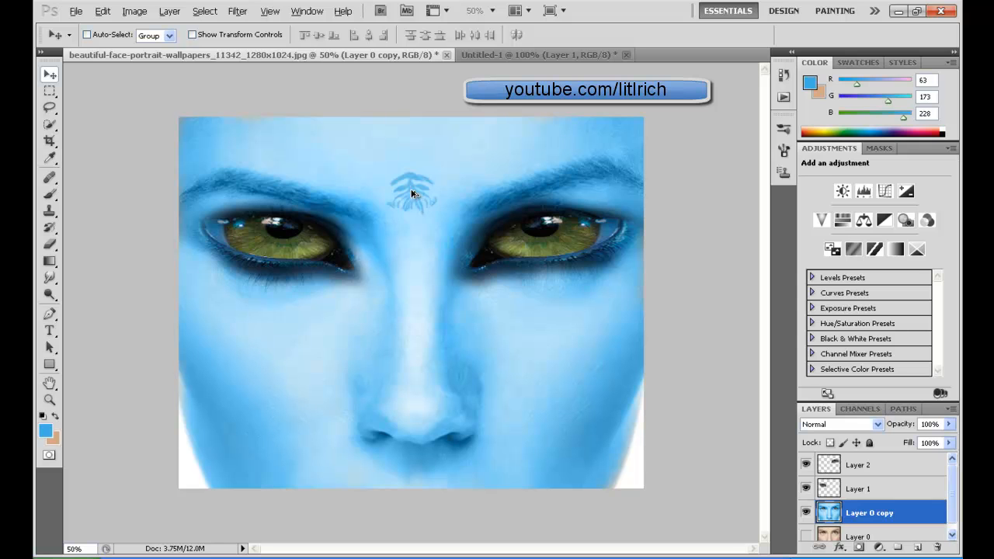
key(ctrl+z)
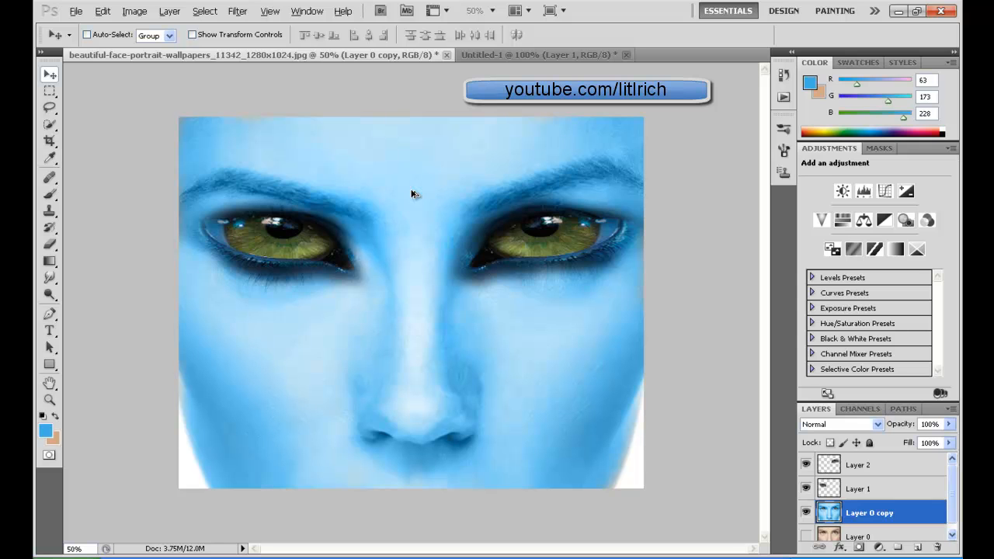
Add a new layer above Layer 0 copy and stamp the 148 px stripe brush tip on it between the eyebrows.
click(916, 547)
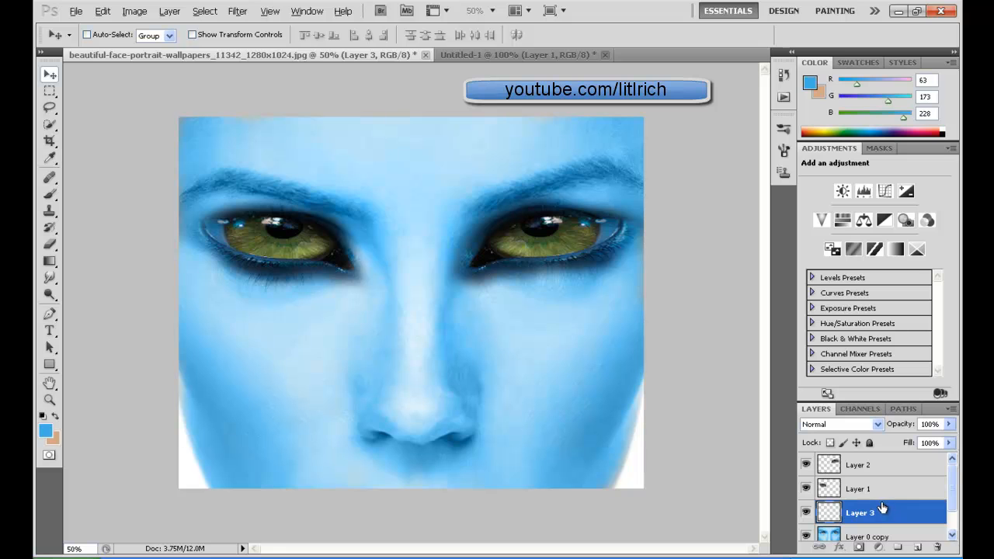
mouse_move(883, 507)
mouse_down()
mouse_move(871, 460)
mouse_move(880, 513)
mouse_up()
click(49, 194)
click(411, 176)
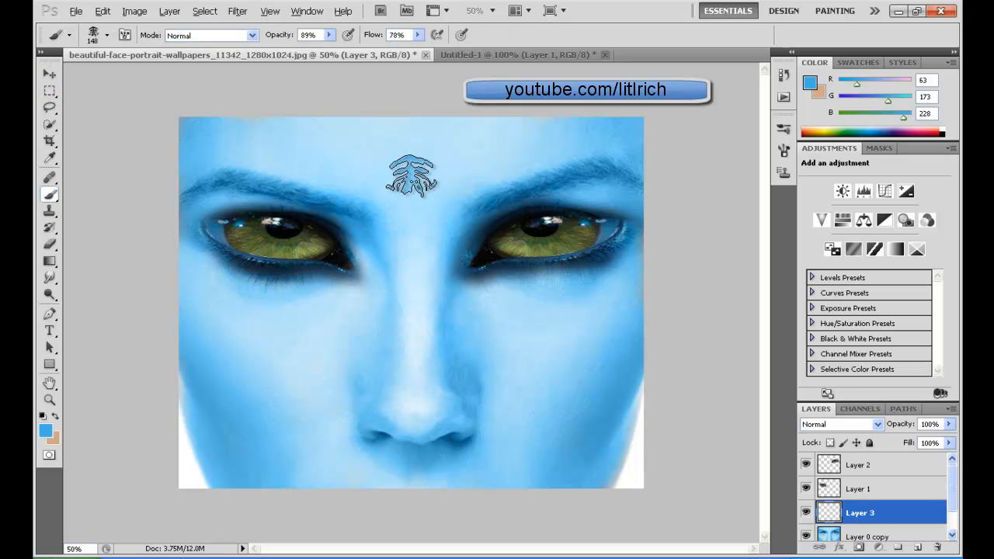
Free-transform the stripe stamp on Layer 3, enlarging it over the face to about 761% width and 785% height.
click(56, 91)
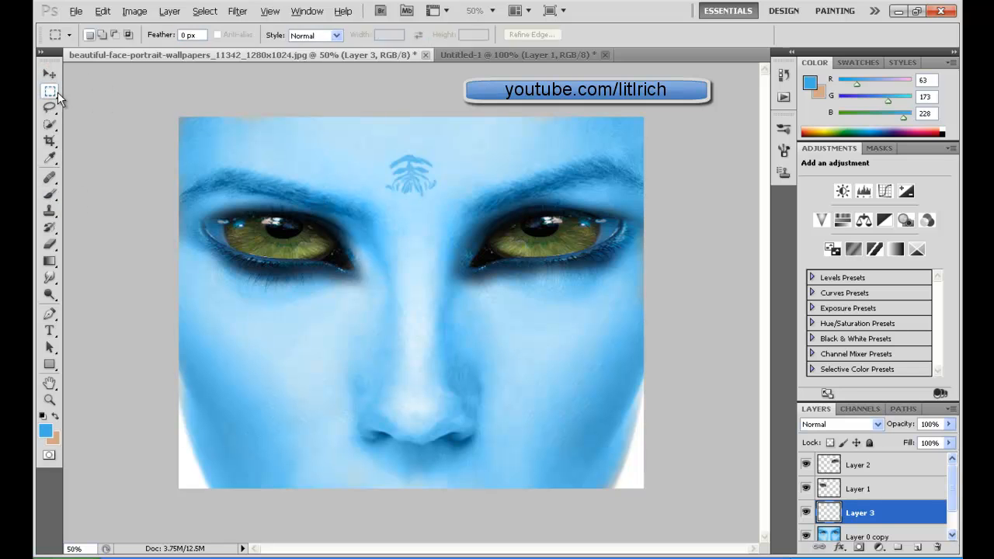
right_click(380, 192)
click(412, 299)
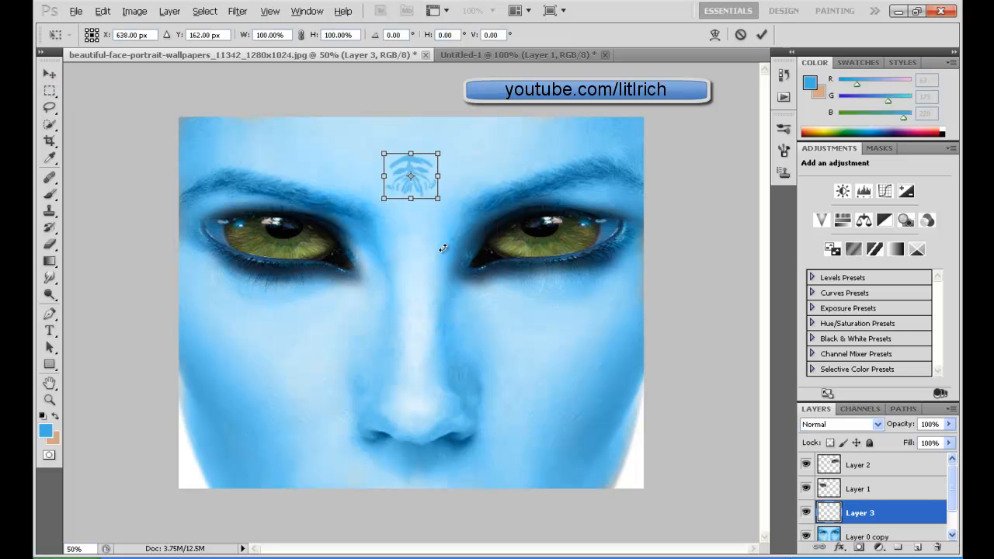
drag(438, 200, 605, 488)
drag(371, 309, 181, 310)
drag(408, 159, 409, 117)
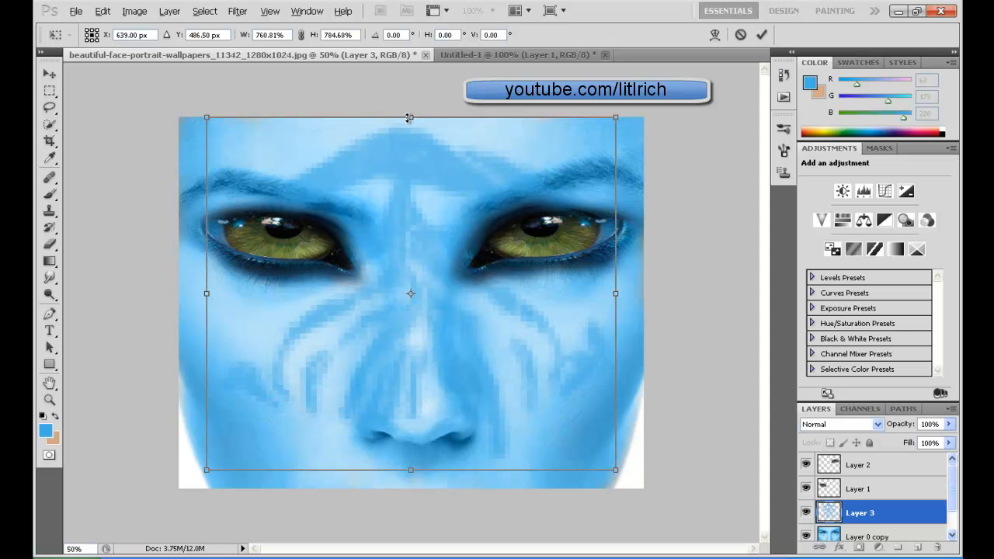
Stretch the stripe marking further to about 877% width and 936% height, and move it up to centre it over the face.
drag(425, 474, 425, 506)
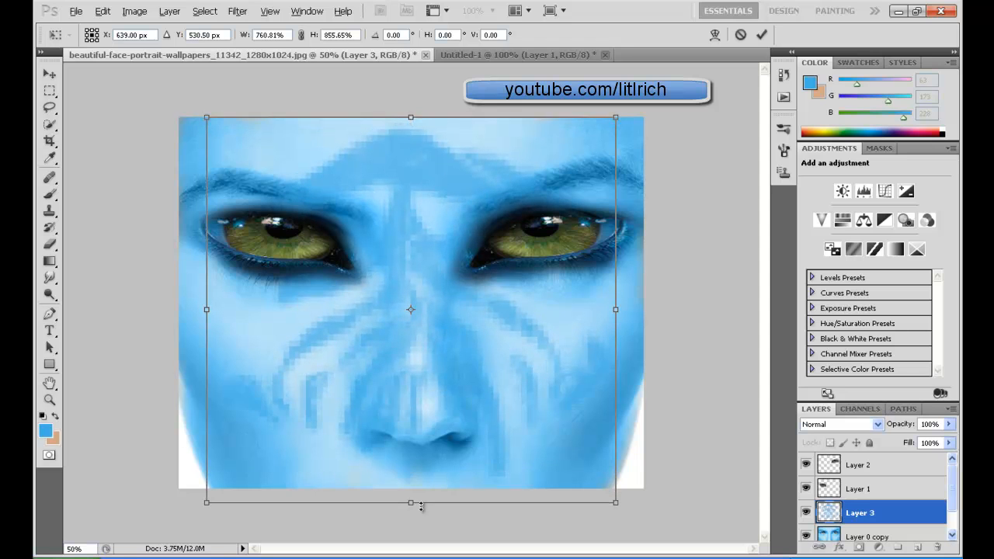
drag(418, 111, 417, 103)
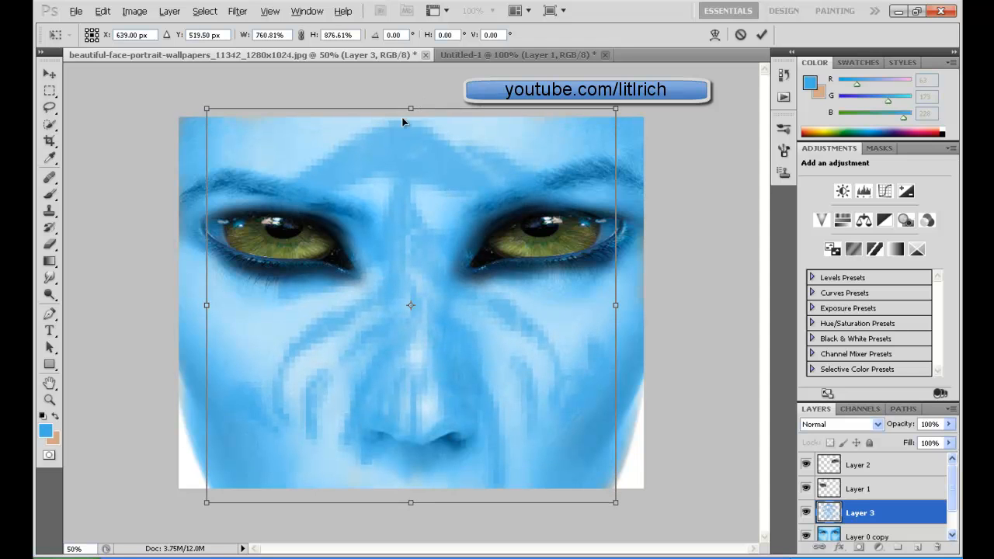
drag(212, 301, 177, 303)
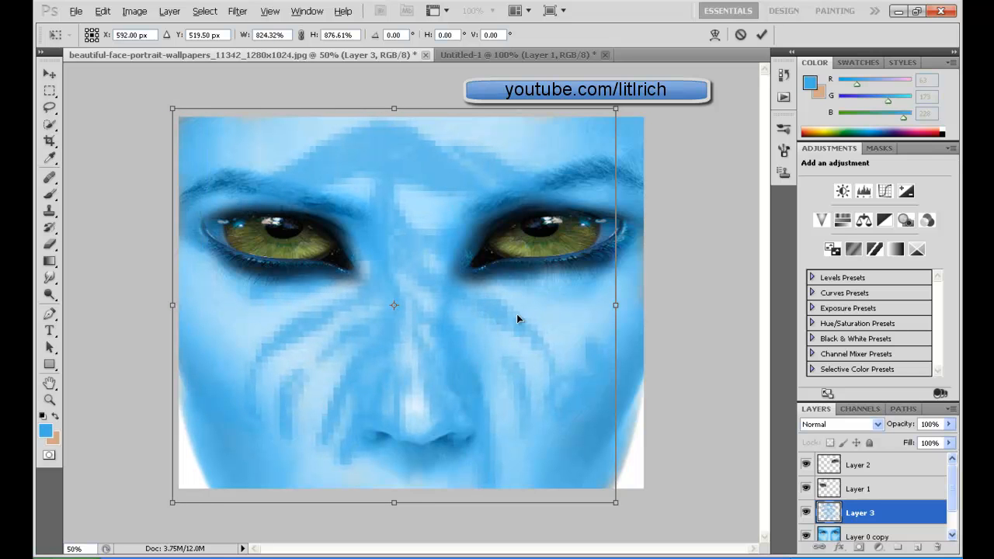
drag(607, 306, 636, 301)
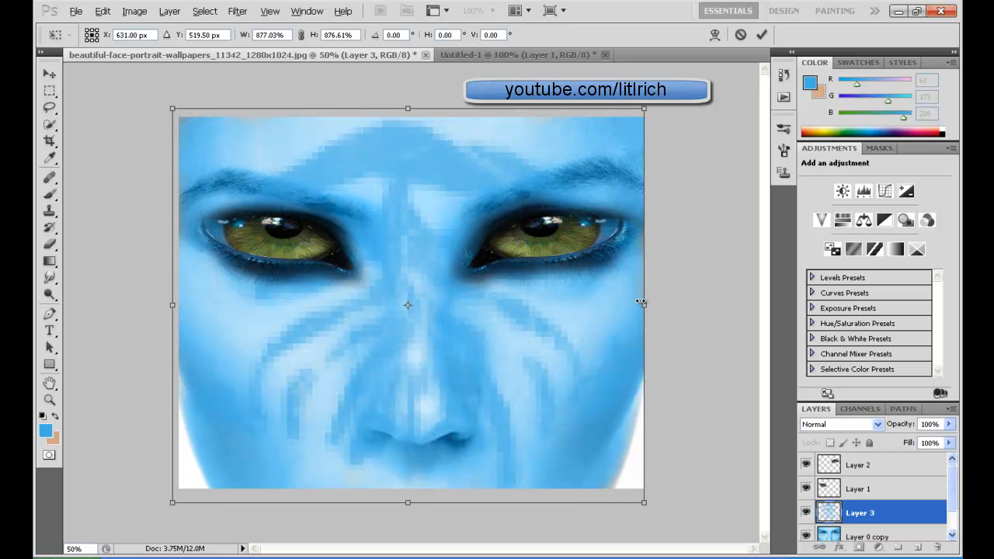
drag(408, 512, 406, 537)
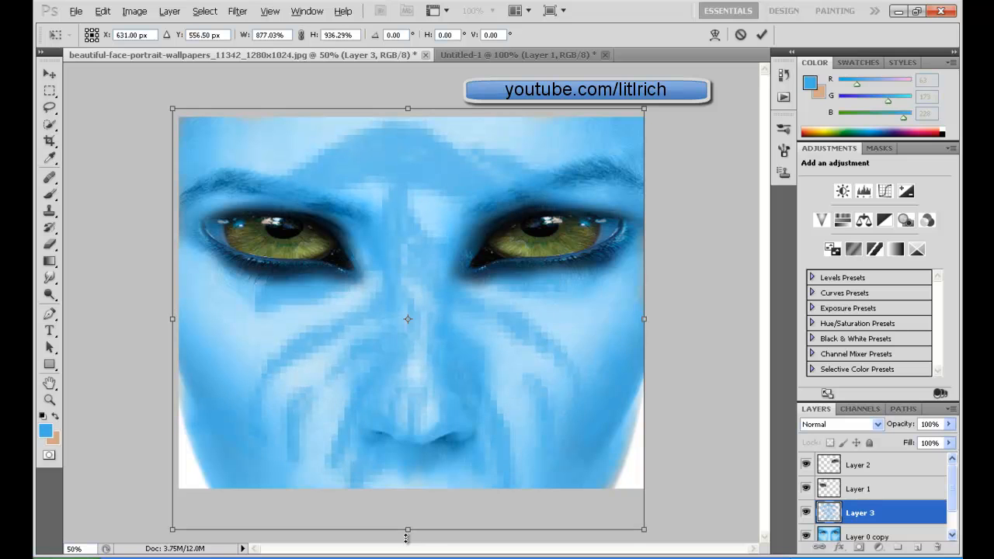
drag(464, 158, 465, 147)
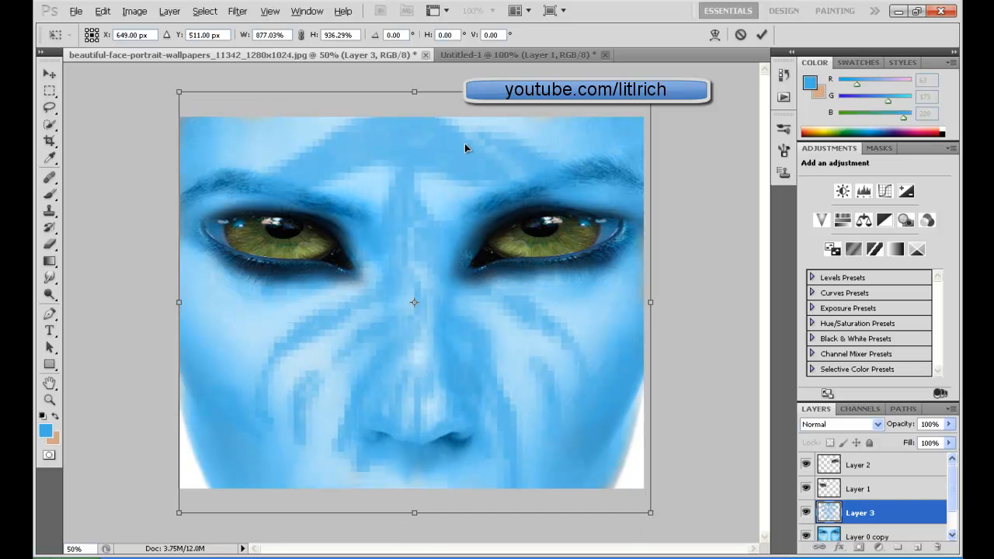
Lower the opacity of Layer 3 to 74%.
click(949, 424)
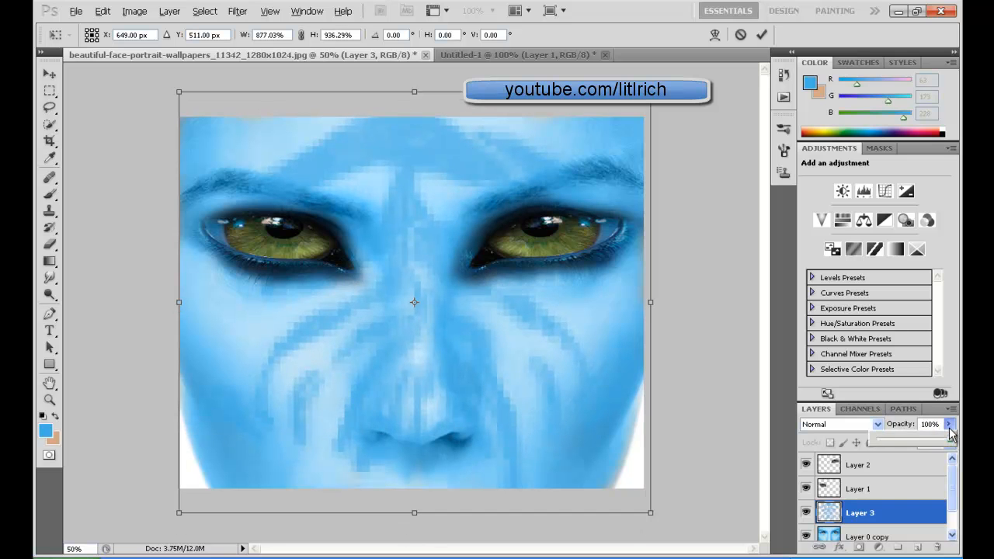
drag(946, 440, 930, 439)
click(601, 367)
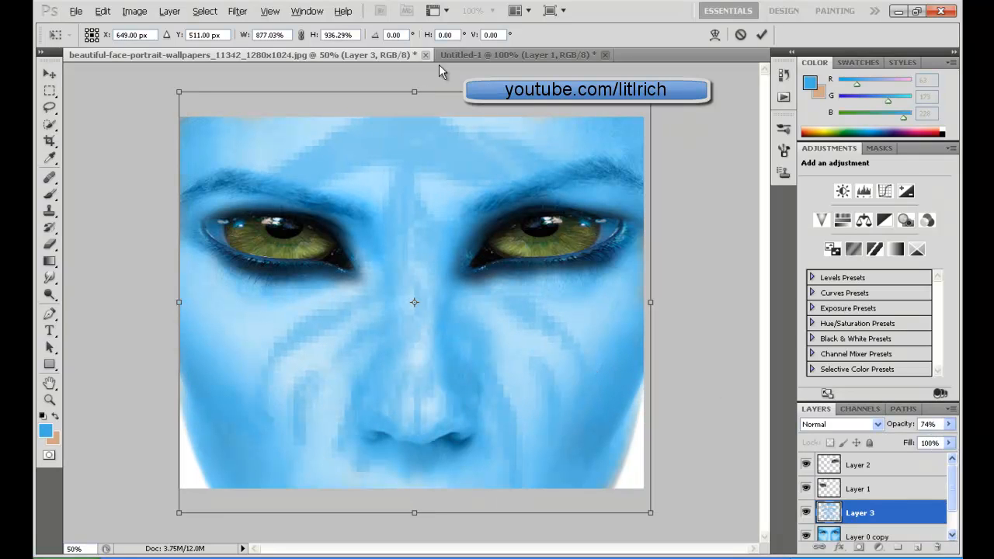
Warp the stripe marking on Layer 3 so it curves along the forehead, cheeks and nose, and apply the transform.
click(716, 34)
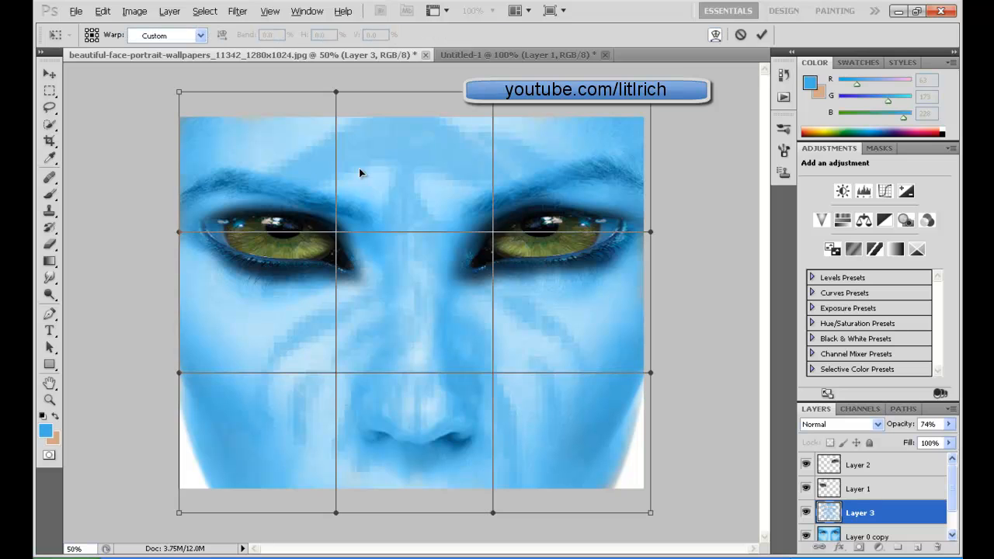
drag(300, 168, 318, 155)
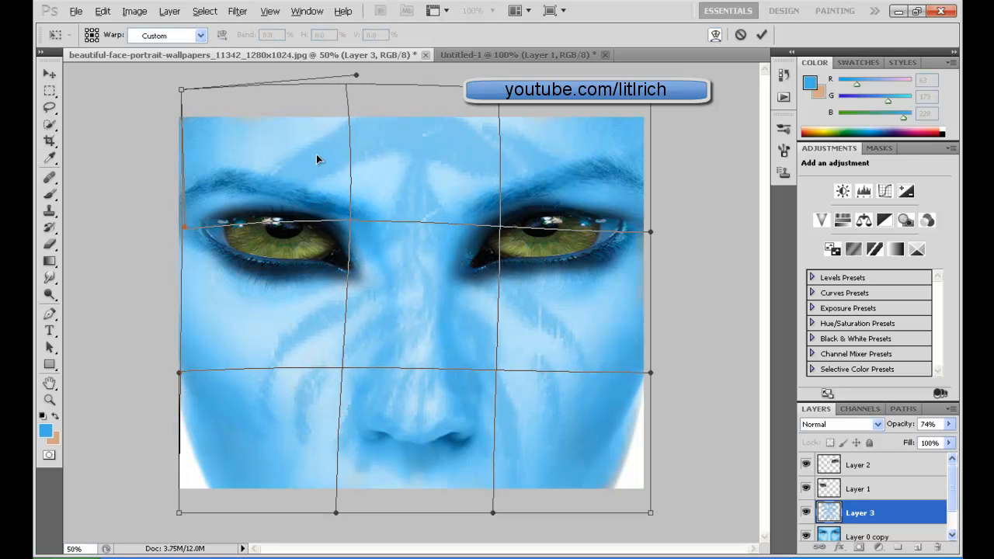
drag(551, 154, 559, 153)
drag(346, 161, 319, 140)
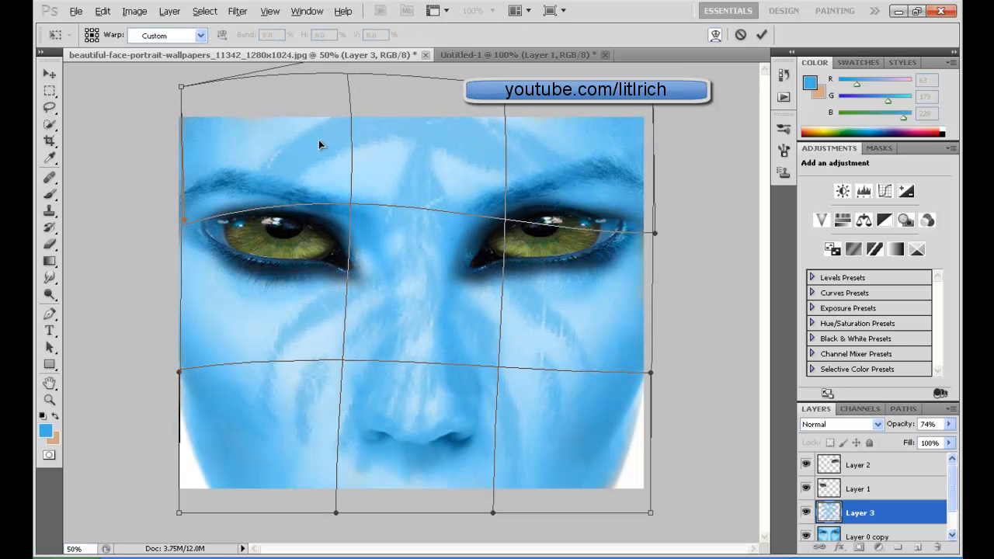
drag(361, 315, 422, 357)
drag(533, 354, 554, 355)
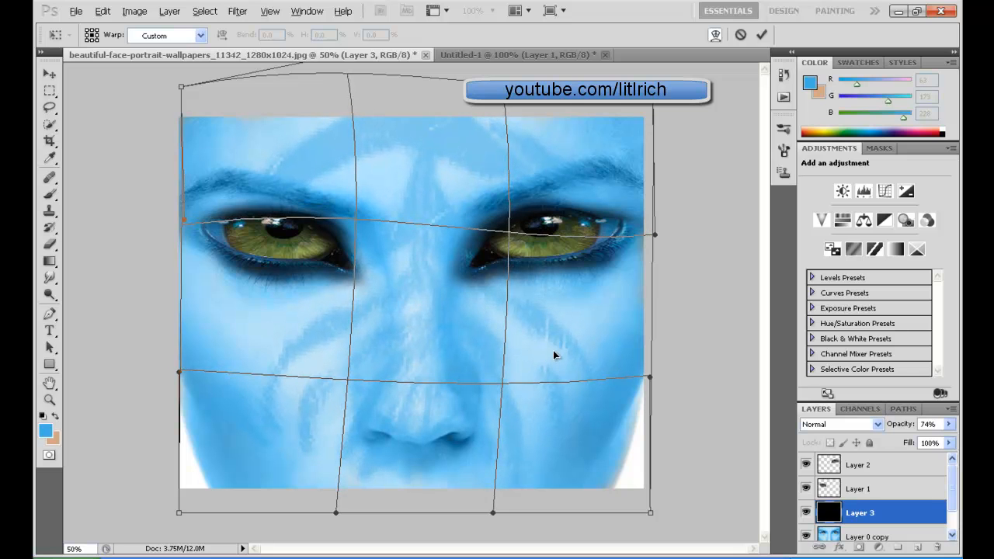
drag(306, 183, 300, 176)
drag(336, 333, 407, 462)
key(Return)
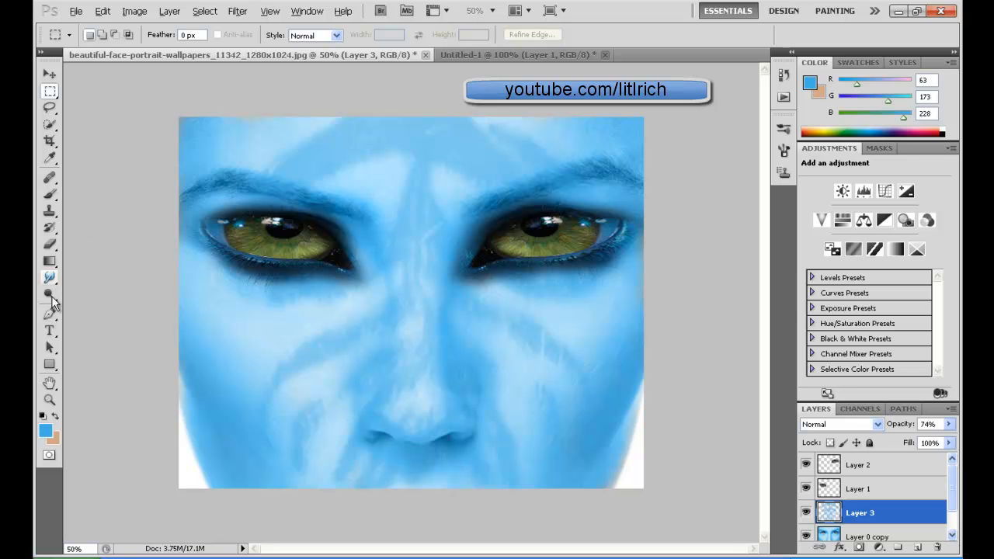
Switch to the Pencil tool and set the foreground colour to white (ffffff).
click(50, 195)
click(71, 205)
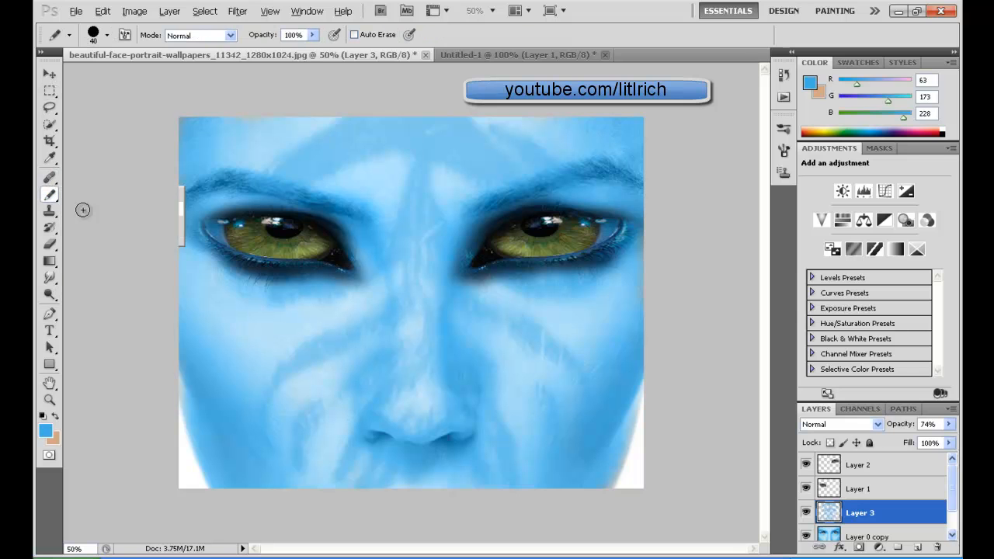
click(45, 427)
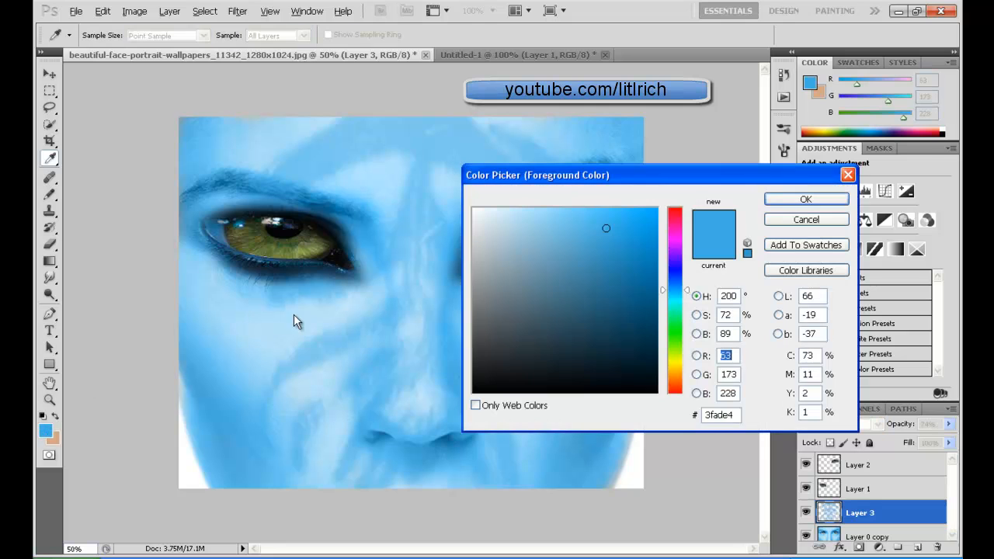
drag(492, 233, 472, 208)
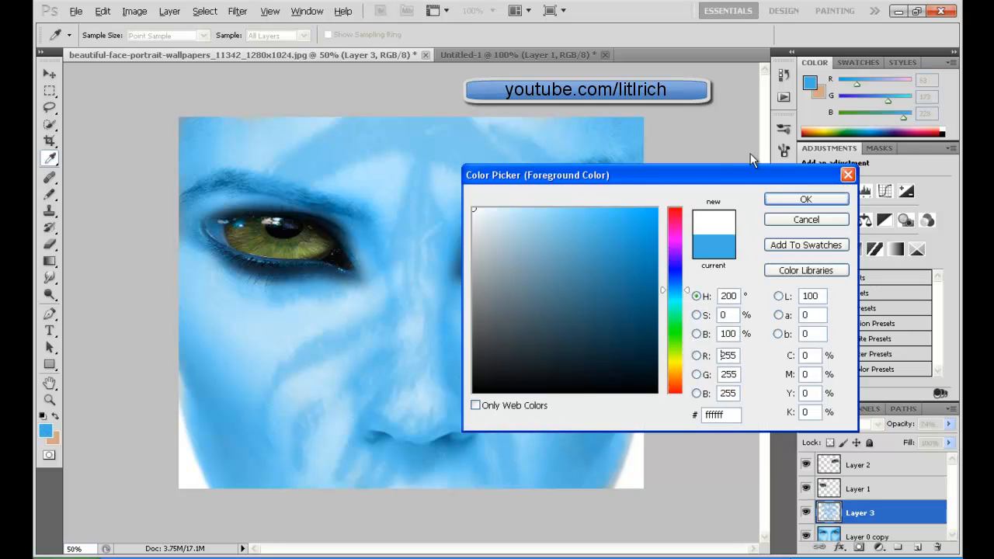
click(788, 202)
Set the pencil size to 13 px and dot a row of white spots across the forehead just above both eyebrows.
click(264, 168)
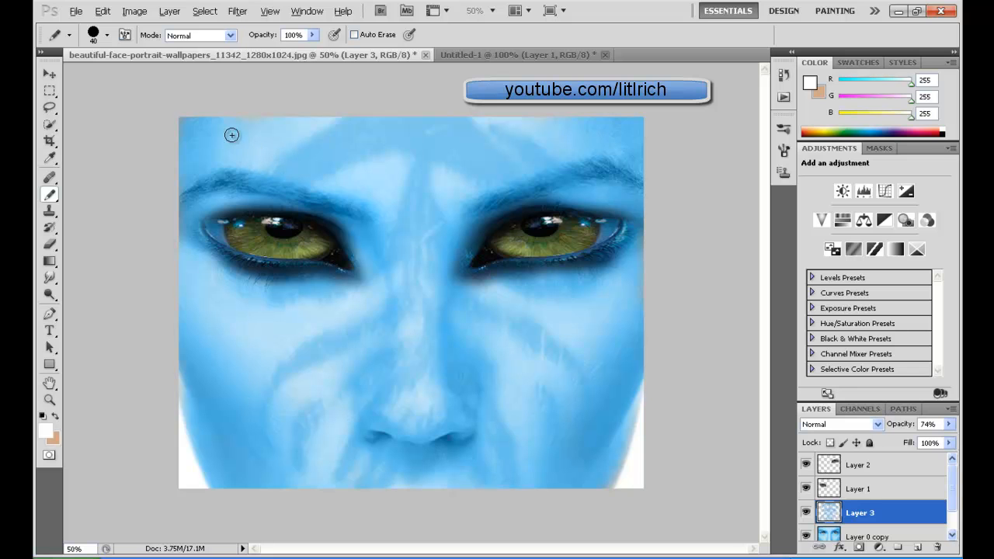
click(108, 37)
drag(71, 71, 65, 72)
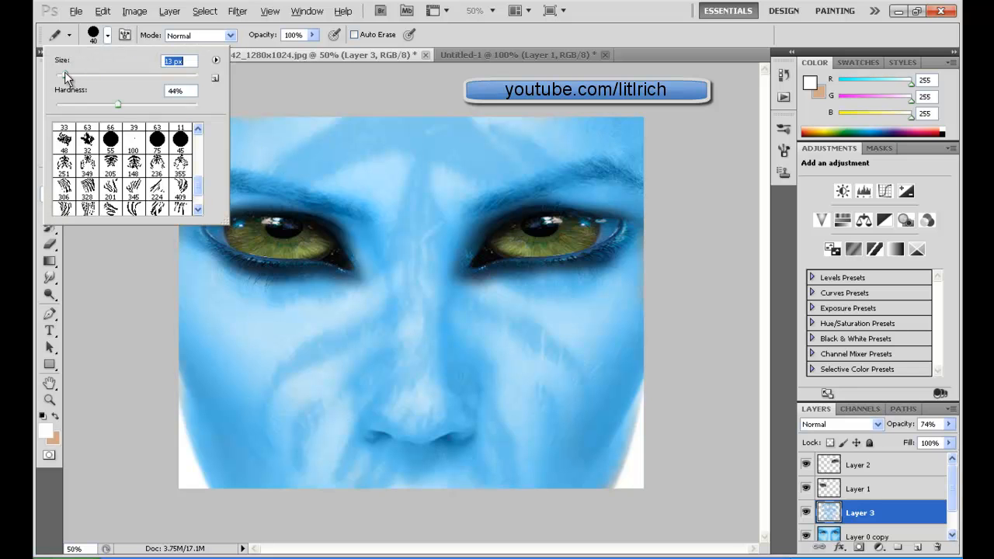
click(254, 166)
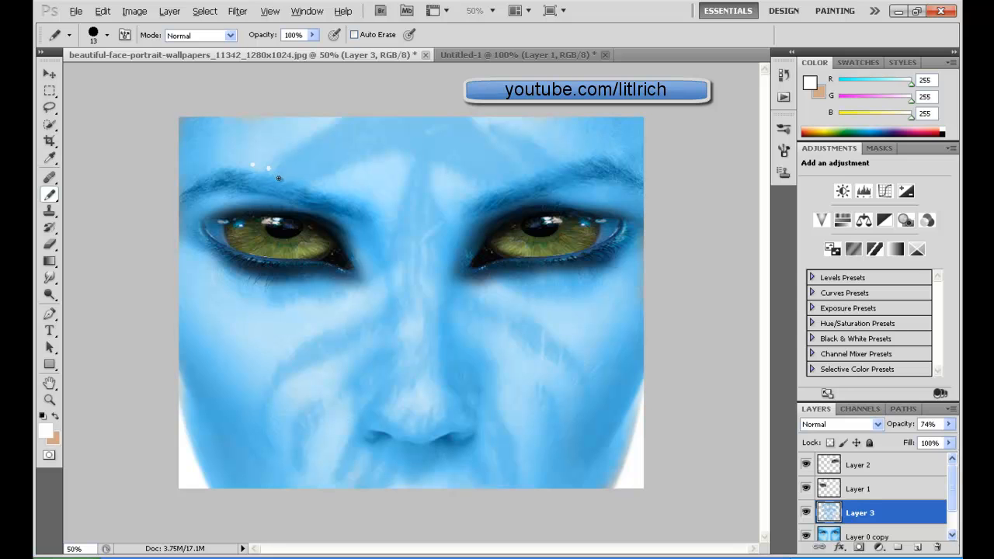
click(289, 175)
click(306, 179)
click(388, 191)
click(464, 181)
click(490, 176)
click(517, 170)
Dot a vertical line of white spots down the bridge of the nose to its tip.
click(418, 341)
drag(417, 353, 417, 362)
click(421, 346)
click(420, 361)
click(419, 383)
Scatter single white spots over both cheeks, from below the eyes down beside the nose.
click(551, 449)
click(525, 419)
click(560, 386)
click(533, 345)
click(306, 341)
click(256, 345)
click(280, 418)
click(272, 459)
click(253, 435)
click(253, 405)
click(318, 384)
click(327, 430)
click(326, 444)
Save a copy of the image in JPEG format as tutorial.jpg in the Downloads folder.
click(77, 11)
click(95, 212)
click(605, 318)
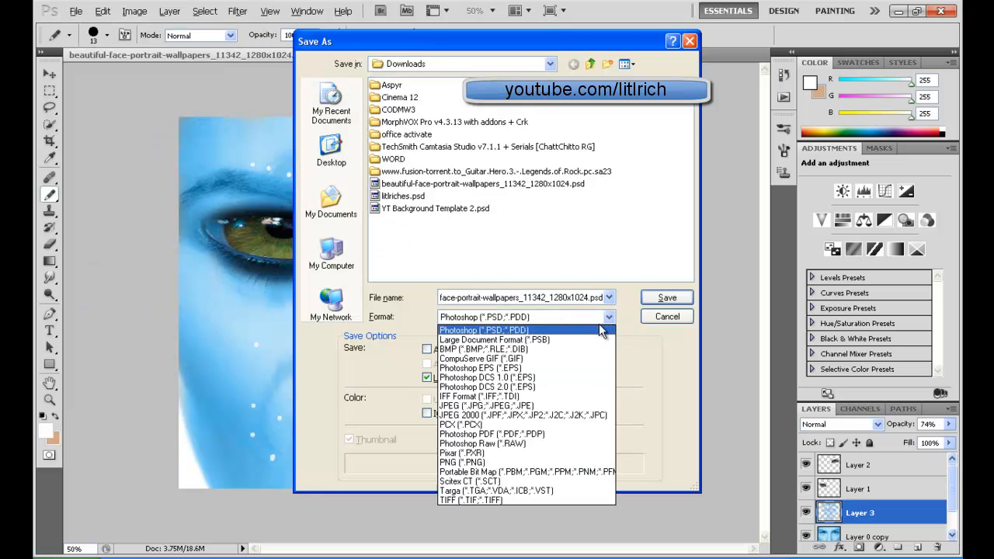
click(577, 409)
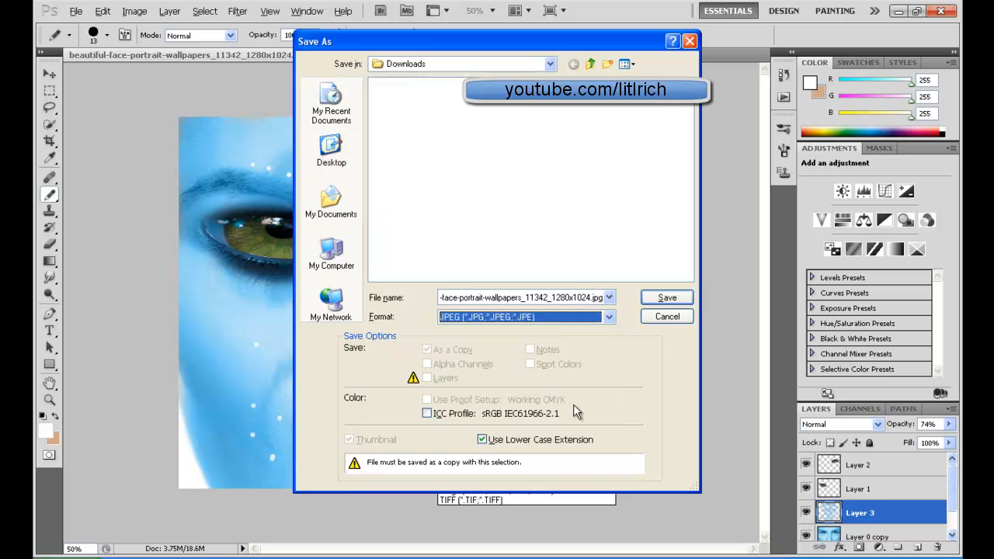
double_click(588, 296)
text(tutorial)
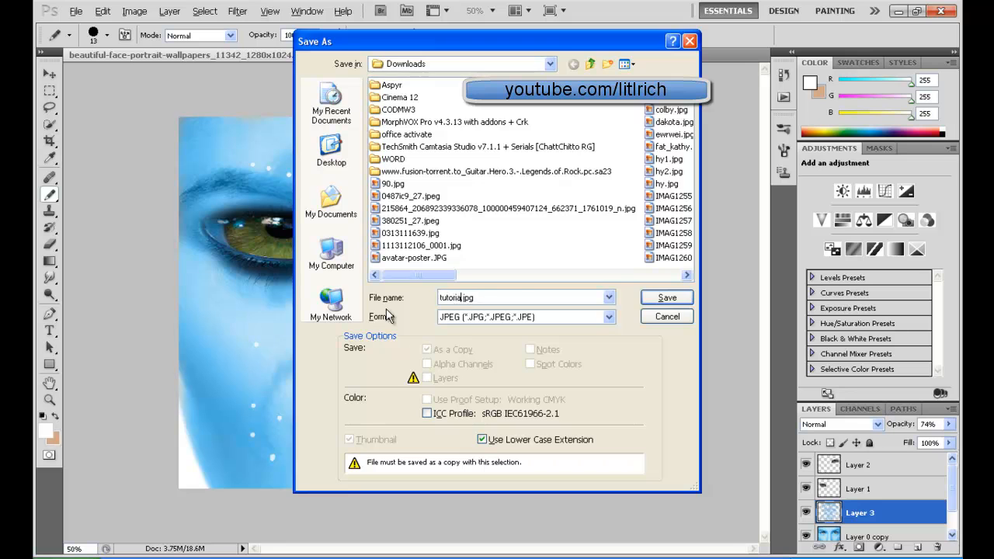
key(Return)
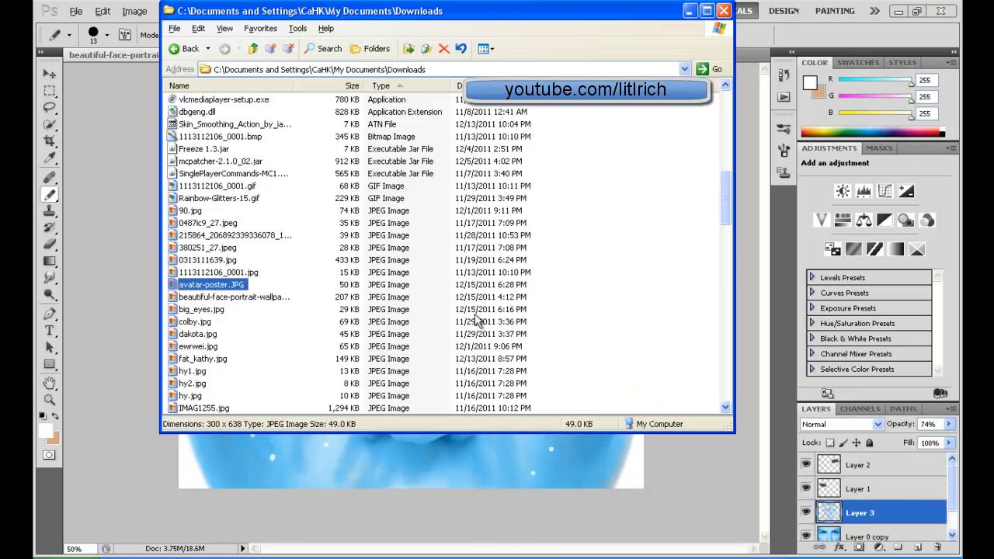
Find the saved tutorial.jpg in the Downloads folder and open it in Windows Picture and Fax Viewer.
key(t)
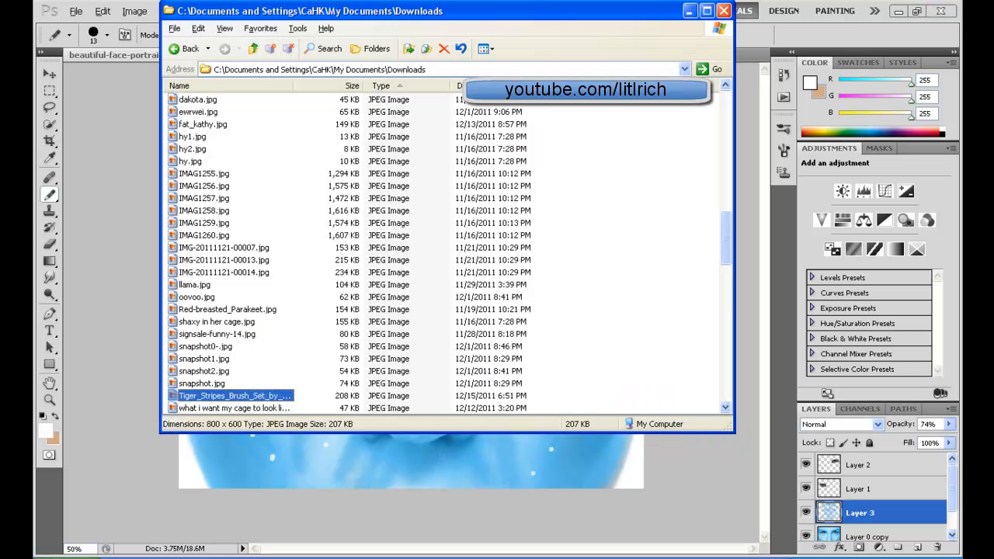
key(t)
key(t)
key(Return)
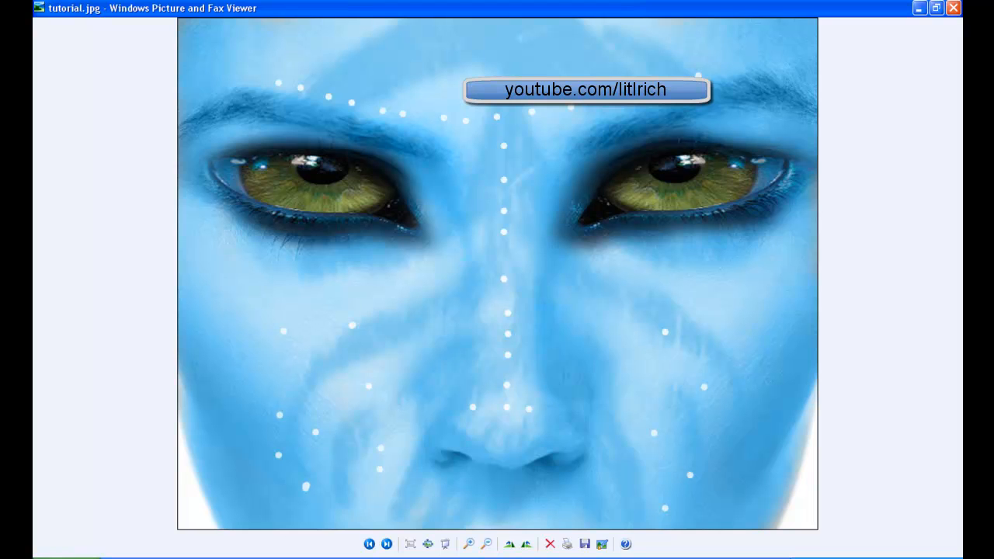
key(alt+Tab)
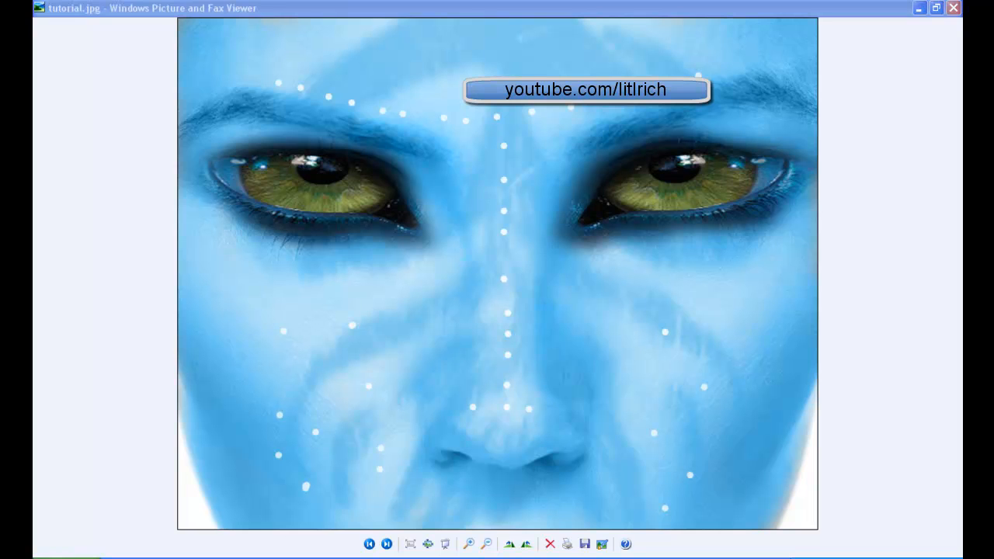
key(alt+Tab)
key(alt+Tab)
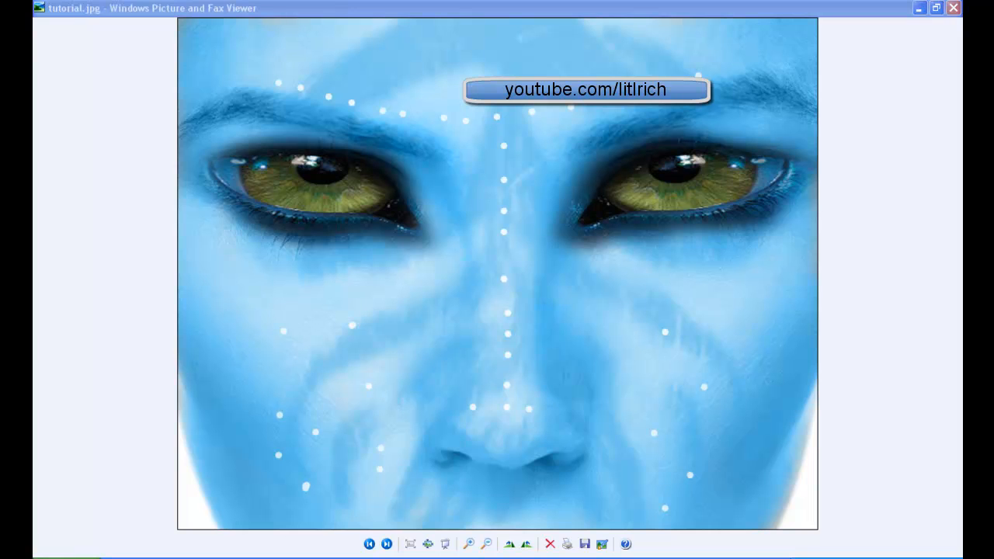